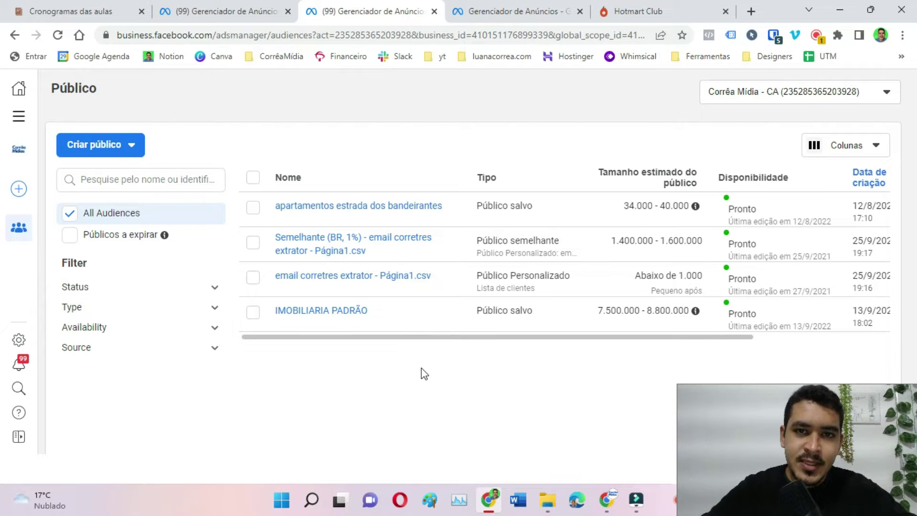
# Start creating a new saved audience (Público salvo) and name it ABERTO.
pyautogui.click(106, 152)
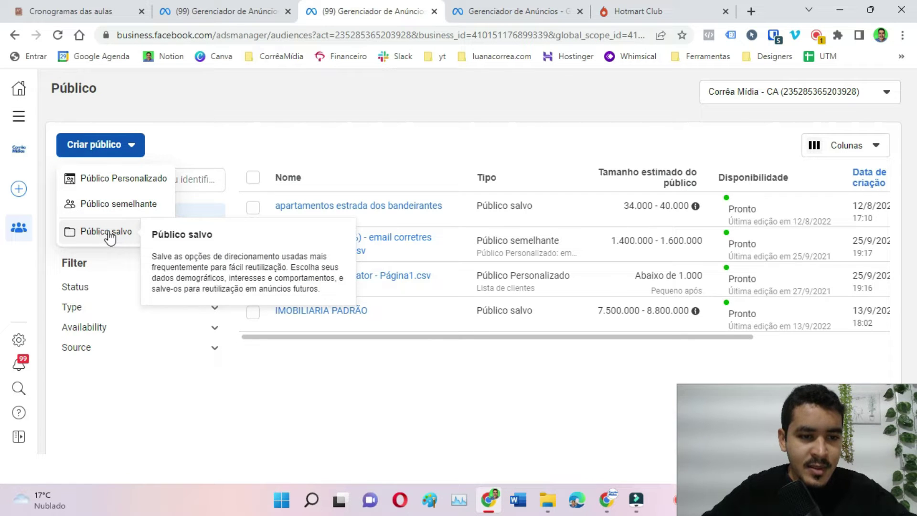
pyautogui.click(108, 231)
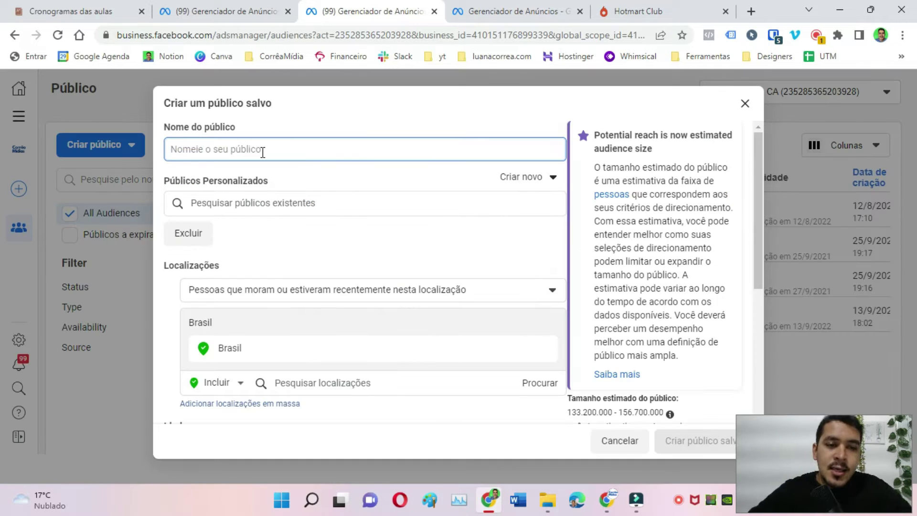
pyautogui.click(228, 149)
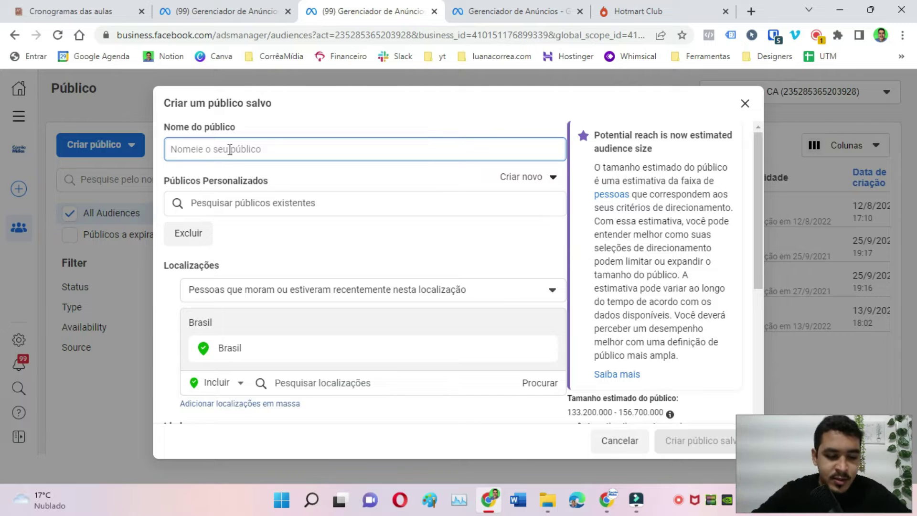
pyautogui.press('capslock')
pyautogui.write('ABERTO')
pyautogui.click(279, 173)
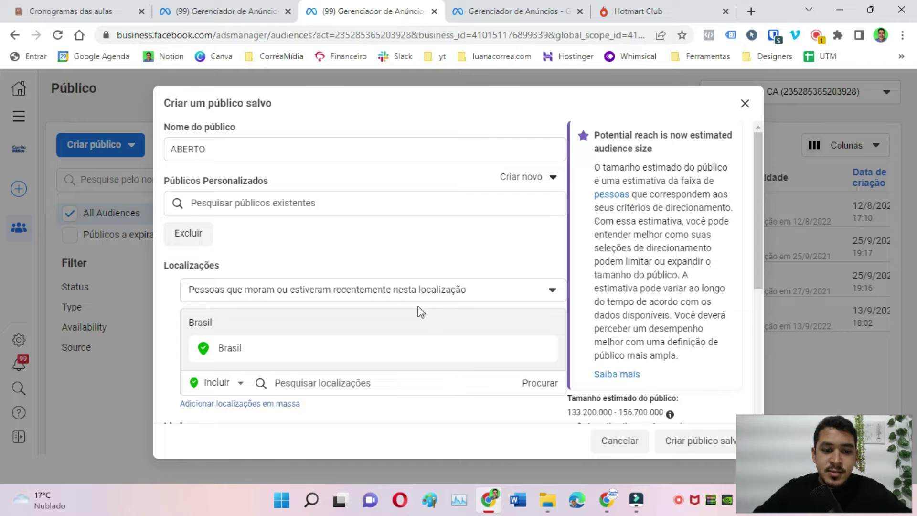
# Replace the Brasil location with the city of Angra dos Reis, Rio de Janeiro (state), Brasil.
pyautogui.scroll(-1, 335, 315)
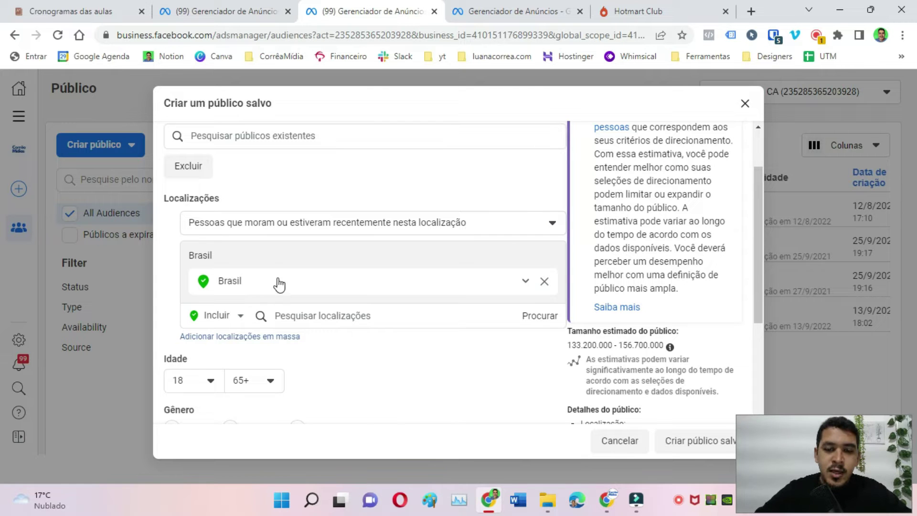
pyautogui.click(544, 282)
pyautogui.click(305, 252)
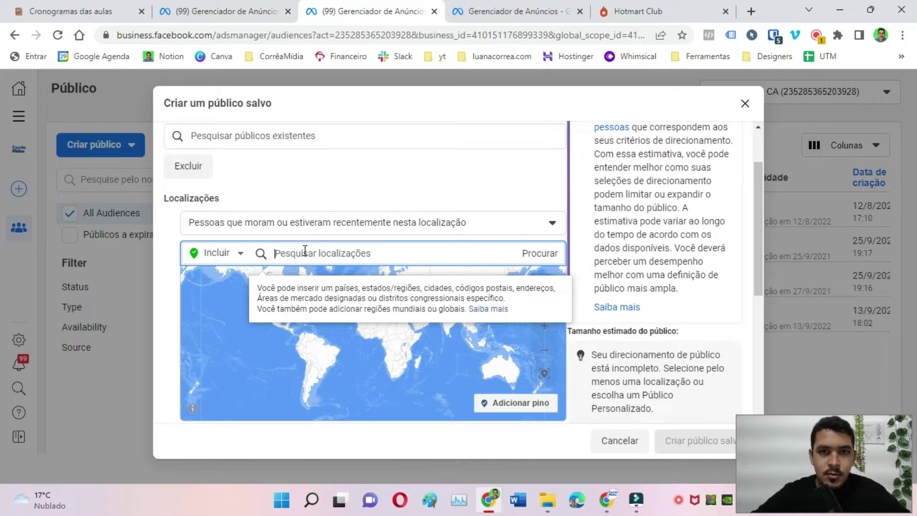
pyautogui.write('angra dos reis')
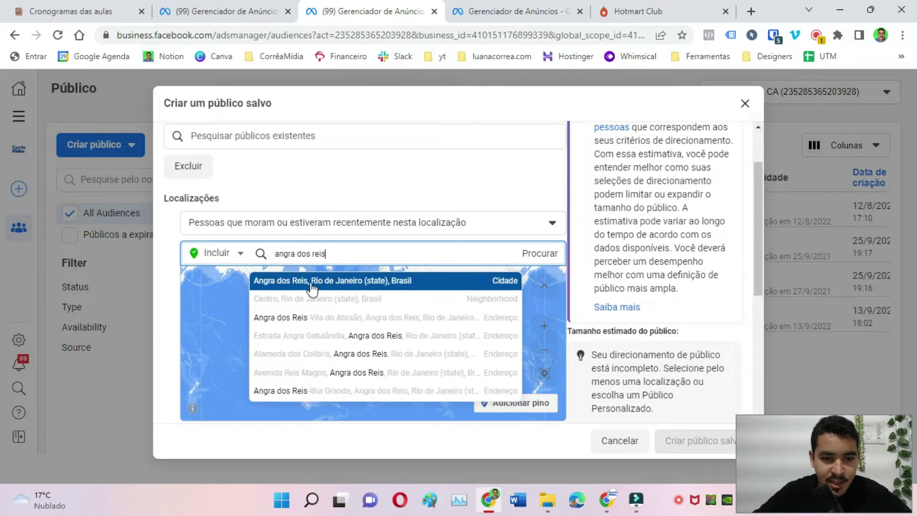
pyautogui.click(503, 287)
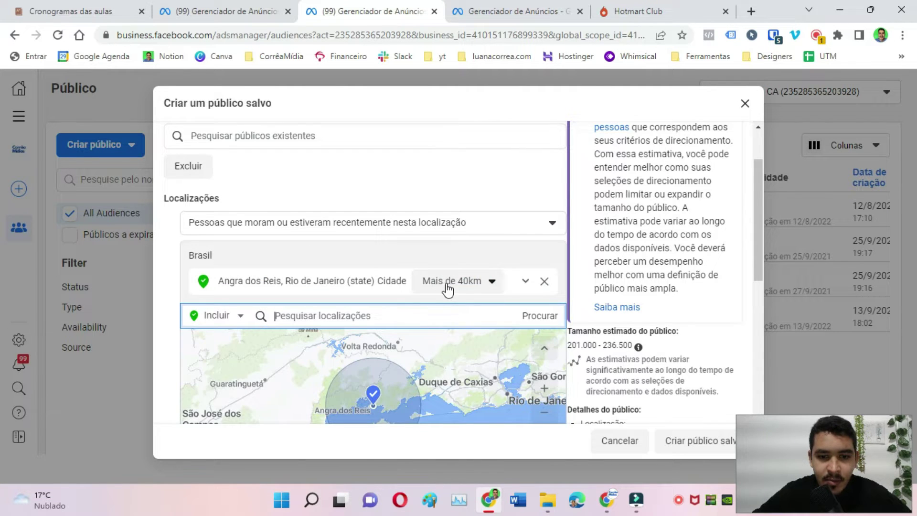
# Restrict the Angra dos Reis location to the current city only (Apenas a cidade atual), without a surrounding radius.
pyautogui.scroll(-1, 448, 289)
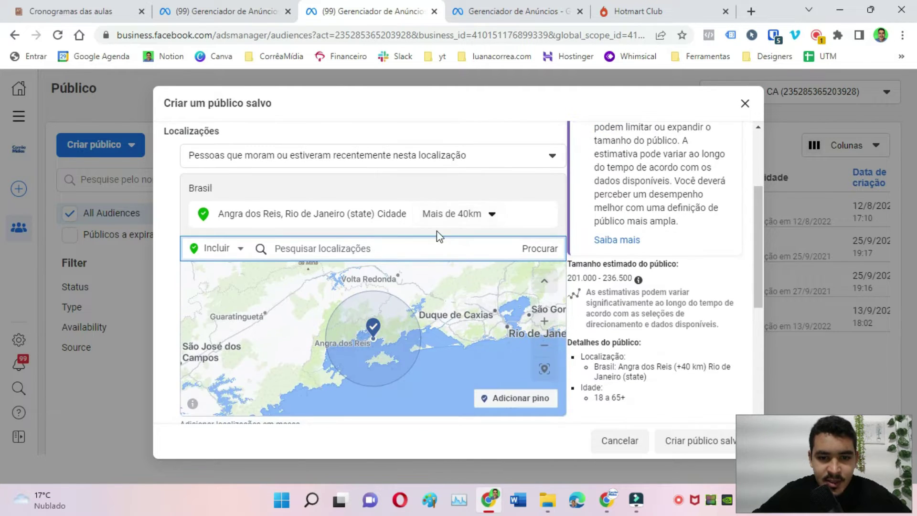
pyautogui.click(480, 220)
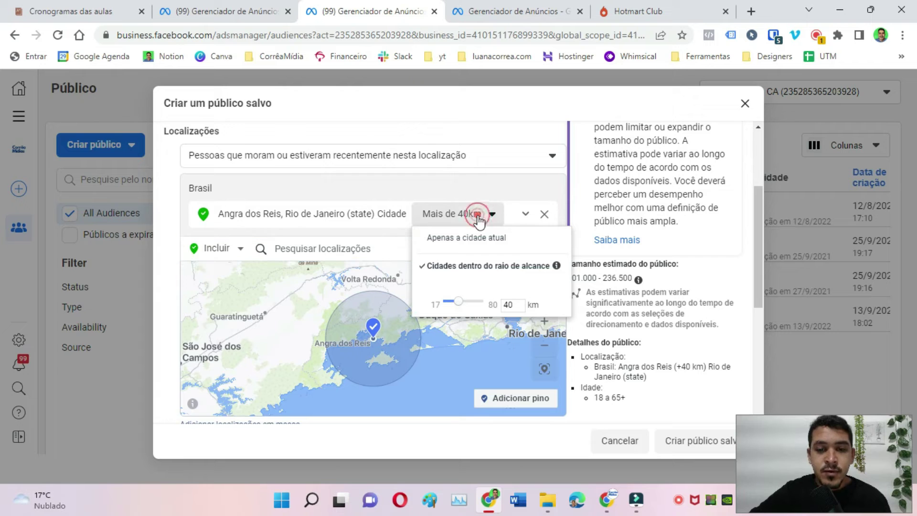
pyautogui.click(461, 239)
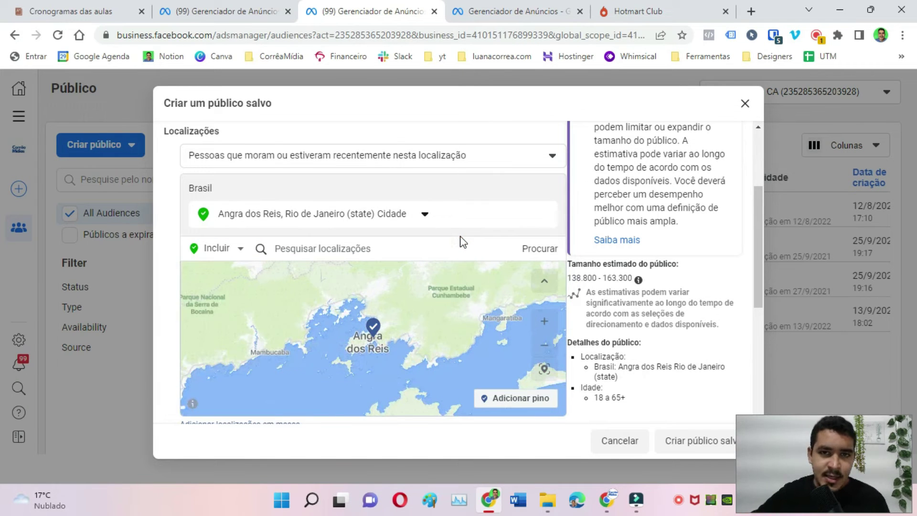
# Look over the age, gender, language and detailed targeting settings of the saved audience.
pyautogui.scroll(-3, 462, 241)
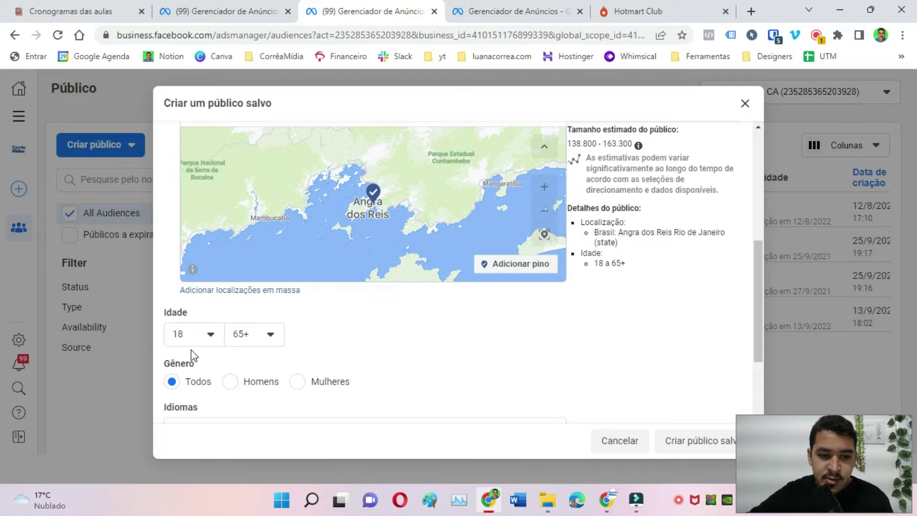
pyautogui.scroll(-2, 177, 330)
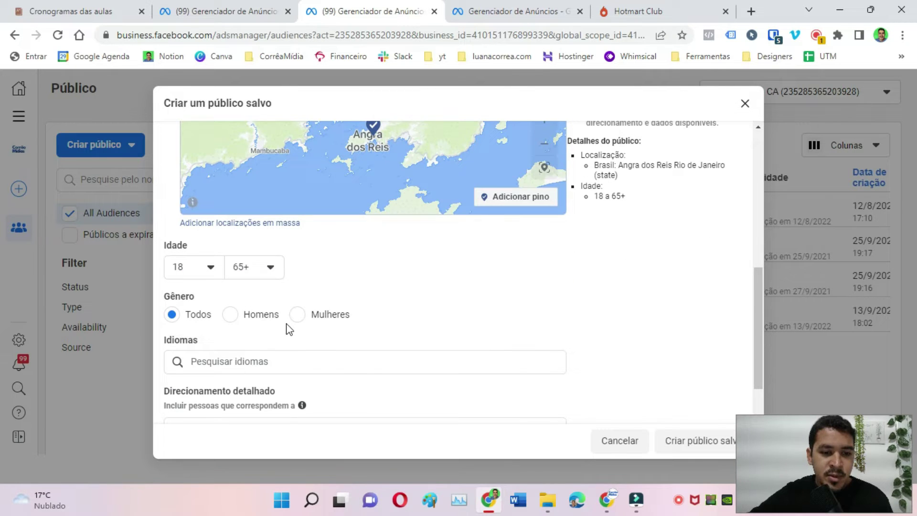
pyautogui.scroll(-2, 186, 329)
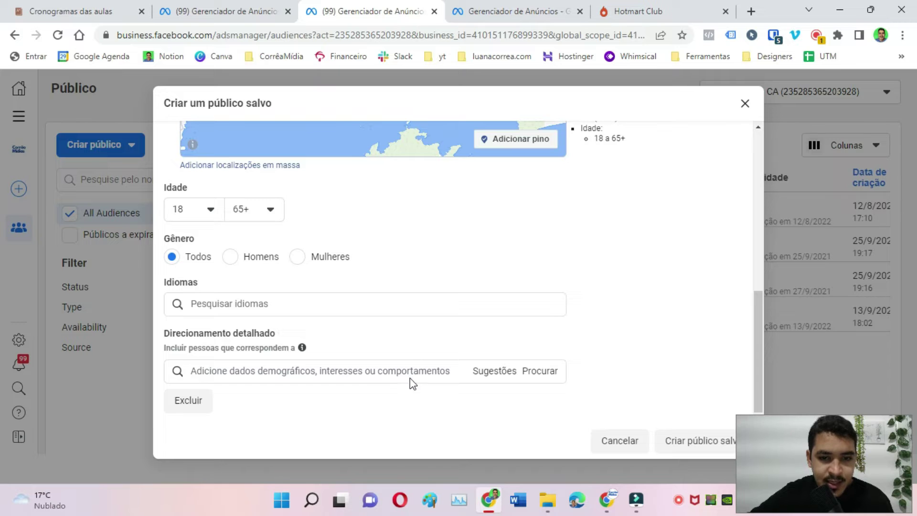
pyautogui.scroll(5, 357, 302)
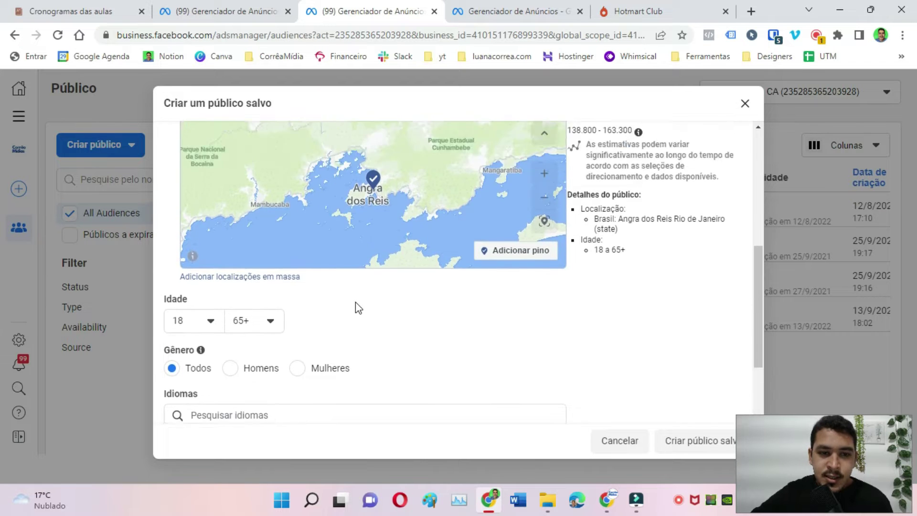
pyautogui.scroll(3, 348, 228)
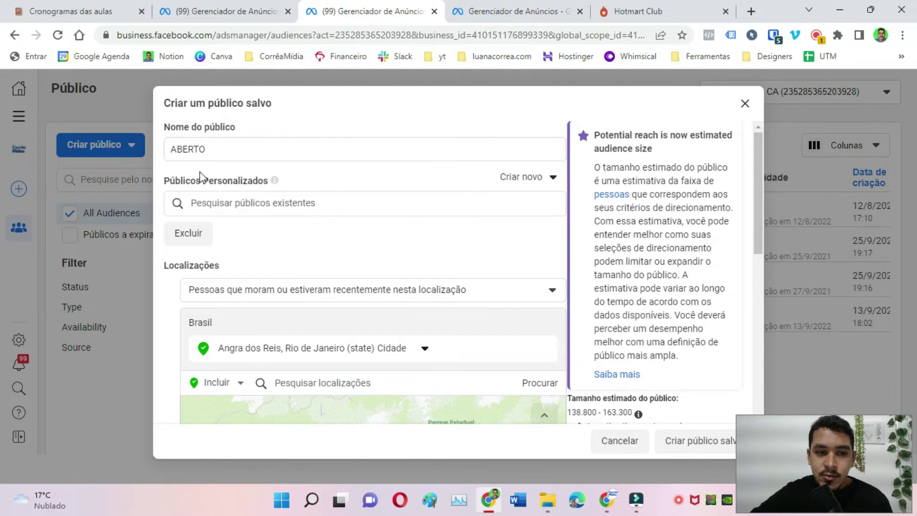
# Search the detailed targeting for "corretor" and exclude people with the interest Corretor de Imóveis.
pyautogui.scroll(-9, 307, 208)
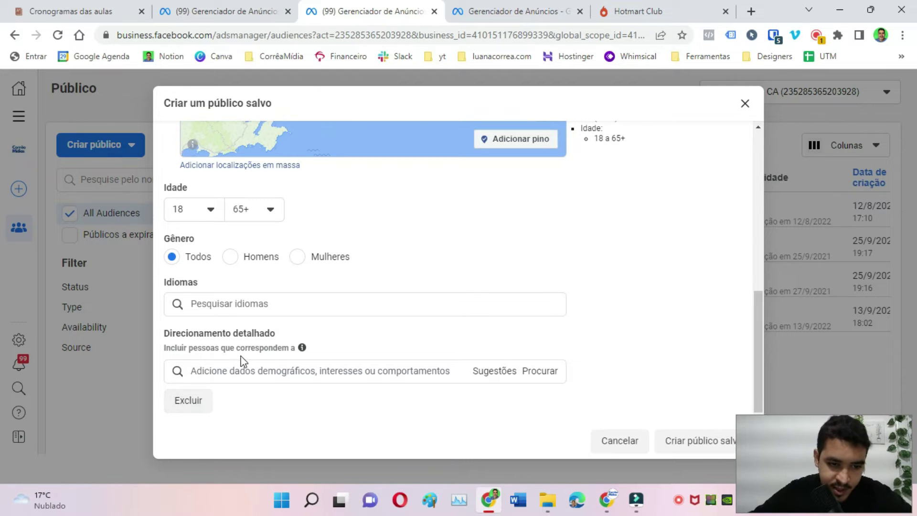
pyautogui.click(240, 372)
pyautogui.write('corretor')
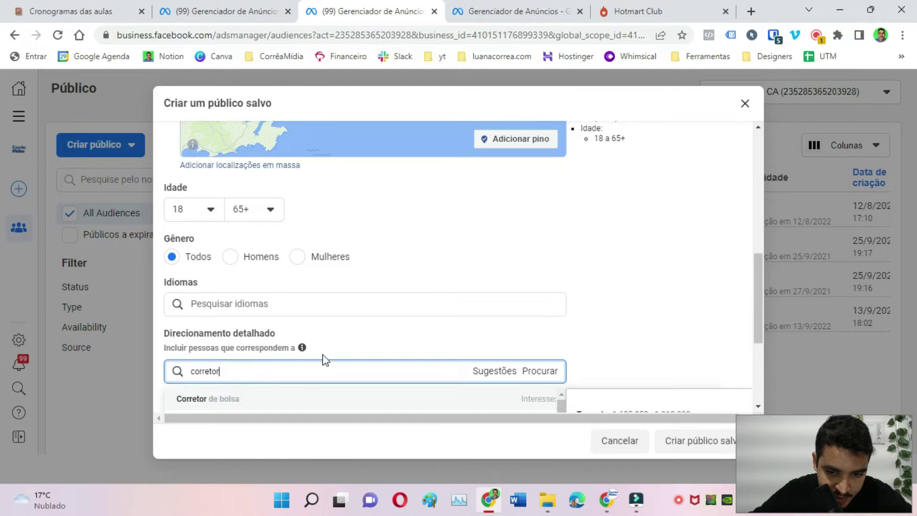
pyautogui.scroll(-2, 324, 355)
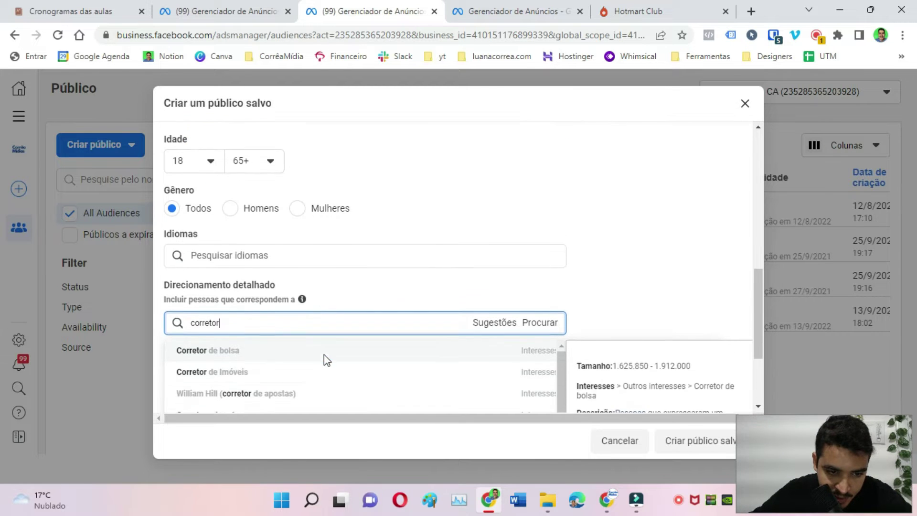
pyautogui.click(487, 343)
pyautogui.scroll(-3, 253, 377)
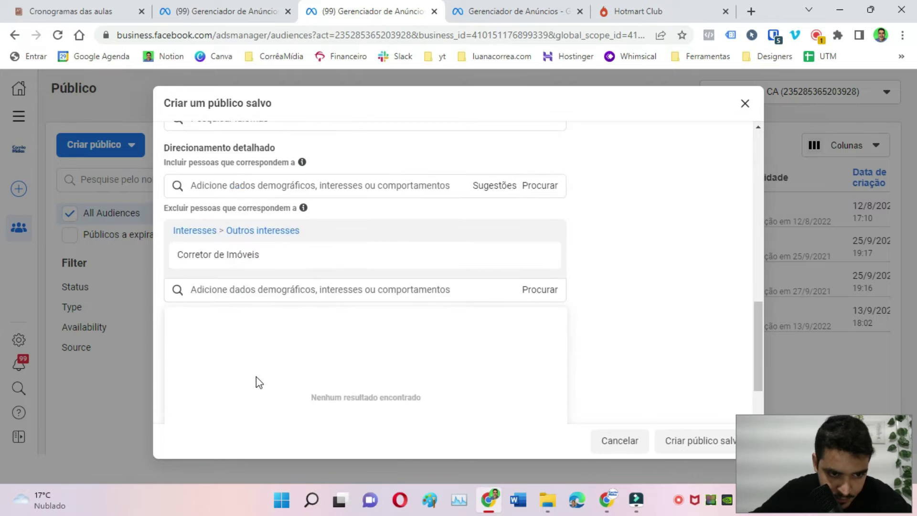
pyautogui.moveTo(211, 235)
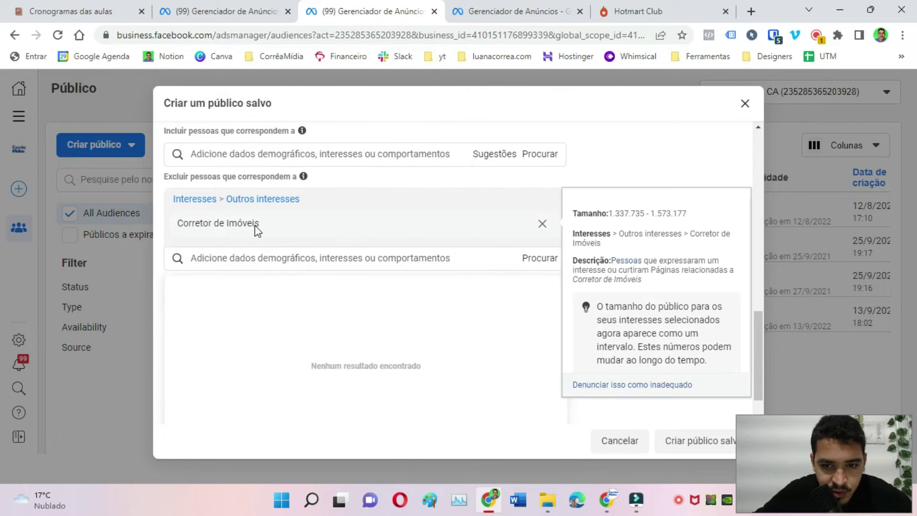
pyautogui.scroll(2, 168, 250)
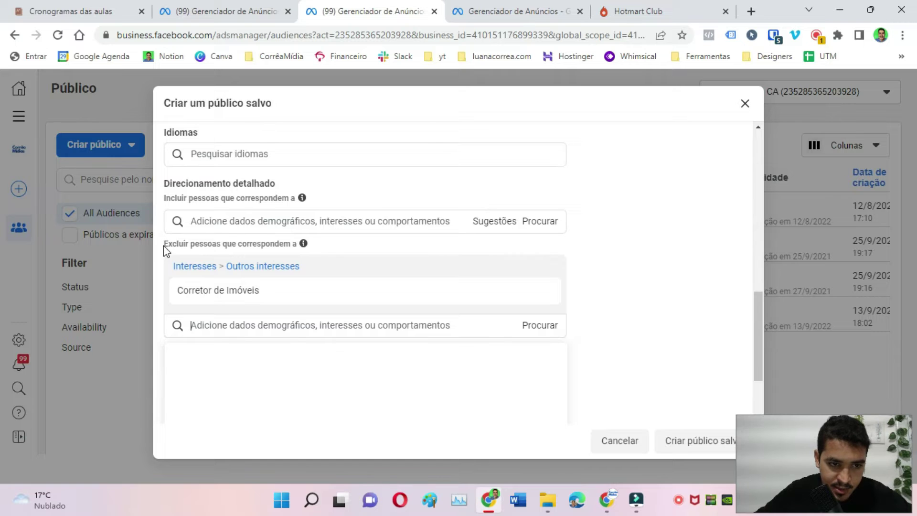
pyautogui.click(164, 245)
pyautogui.moveTo(191, 229); pyautogui.dragTo(352, 264)
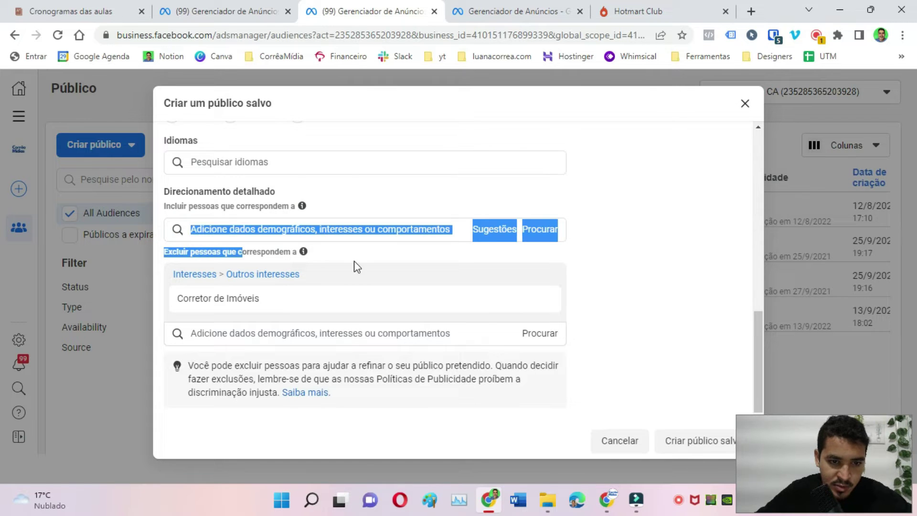
pyautogui.click(199, 215)
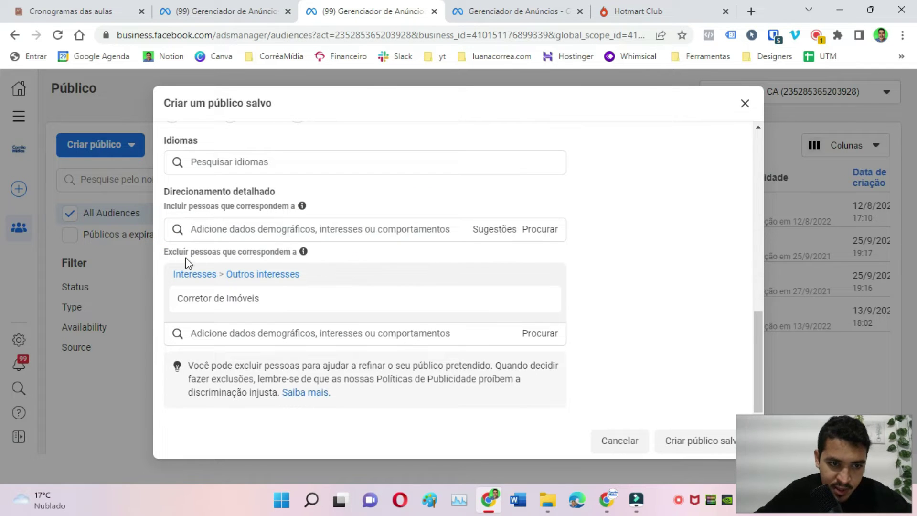
# Add Corretor e Avaliador de Imóveis to the exclusions, both as a job title (Cargos) and as an employer (Empregadores).
pyautogui.click(280, 334)
pyautogui.click(456, 336)
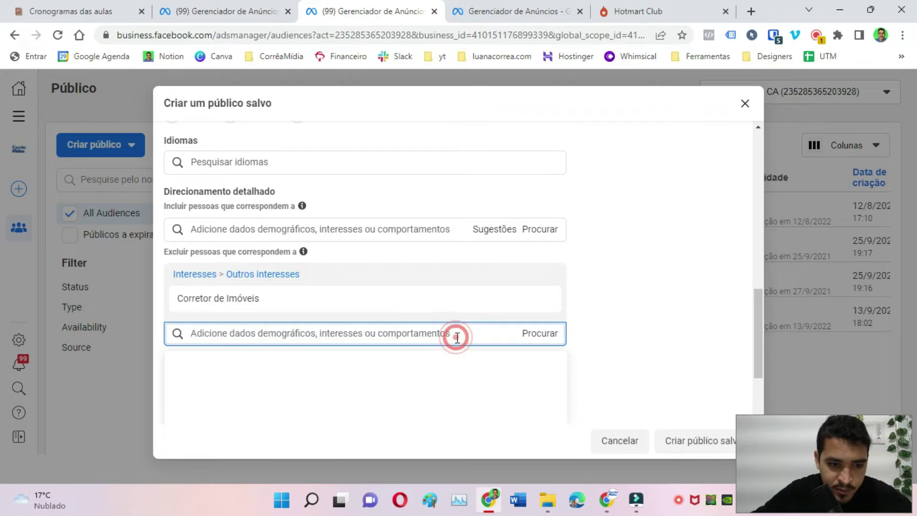
pyautogui.write('corretor e Avaliador de Imóveis')
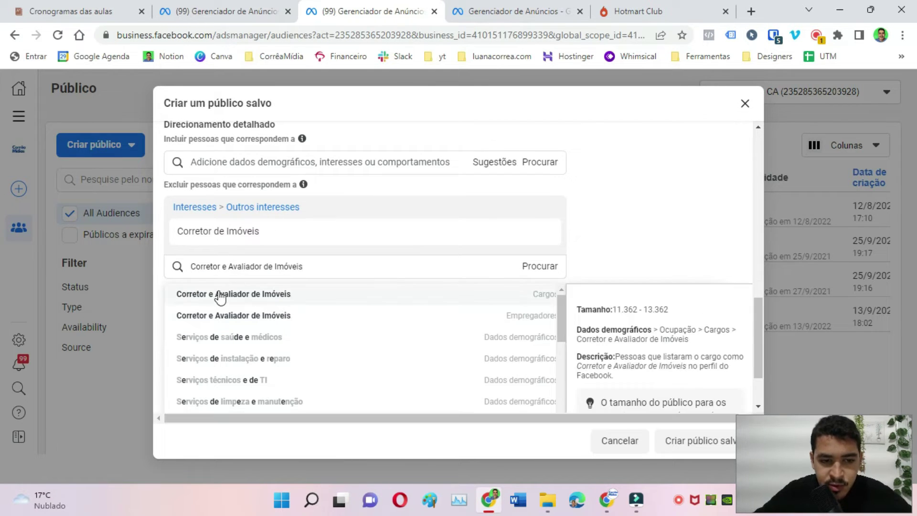
pyautogui.click(286, 296)
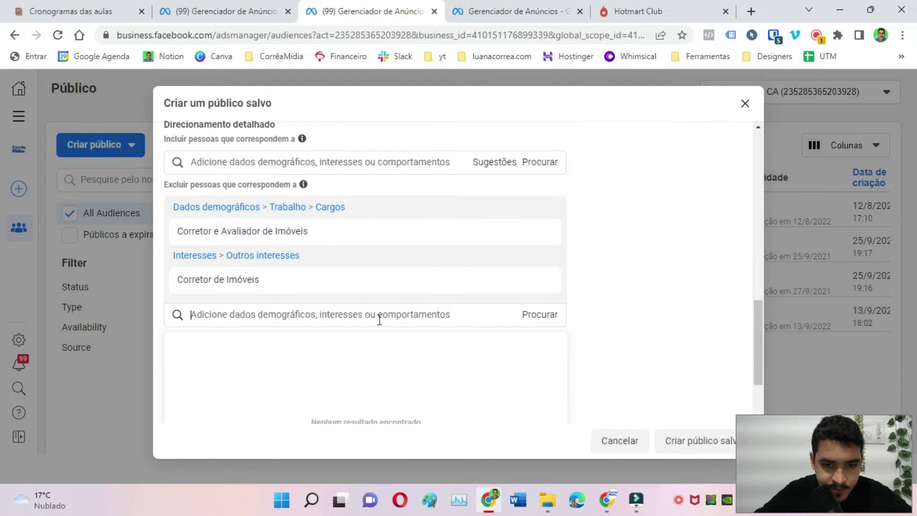
pyautogui.write('Corretor e Avaliador de Imóveis')
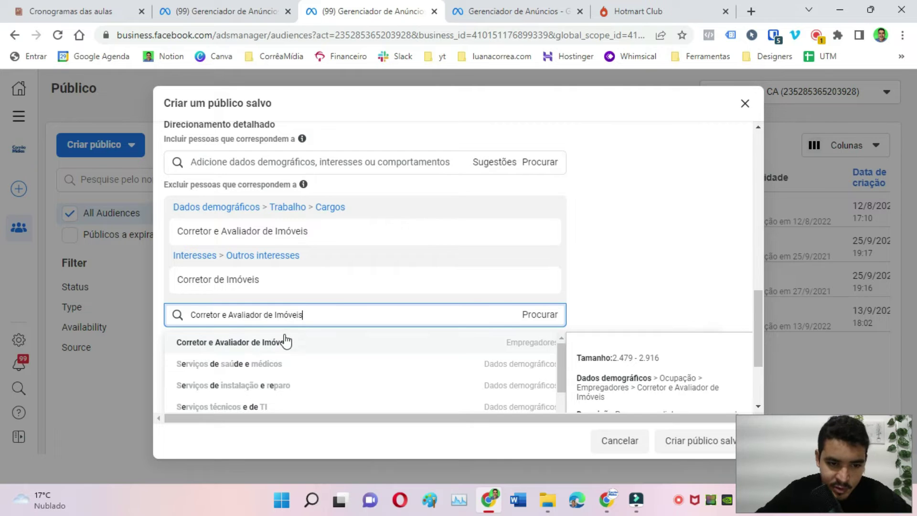
pyautogui.click(546, 353)
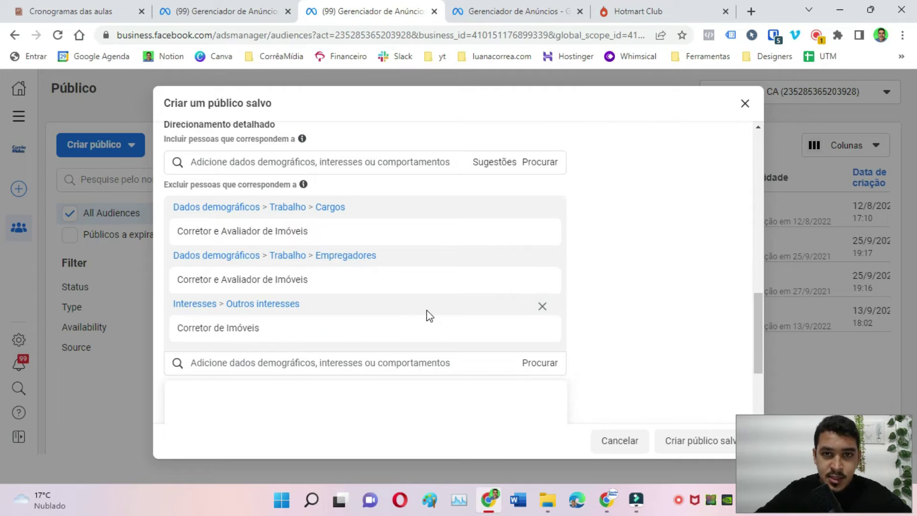
# Review the name, location, age and excluded broker entries of the ABERTO audience.
pyautogui.scroll(10, 426, 313)
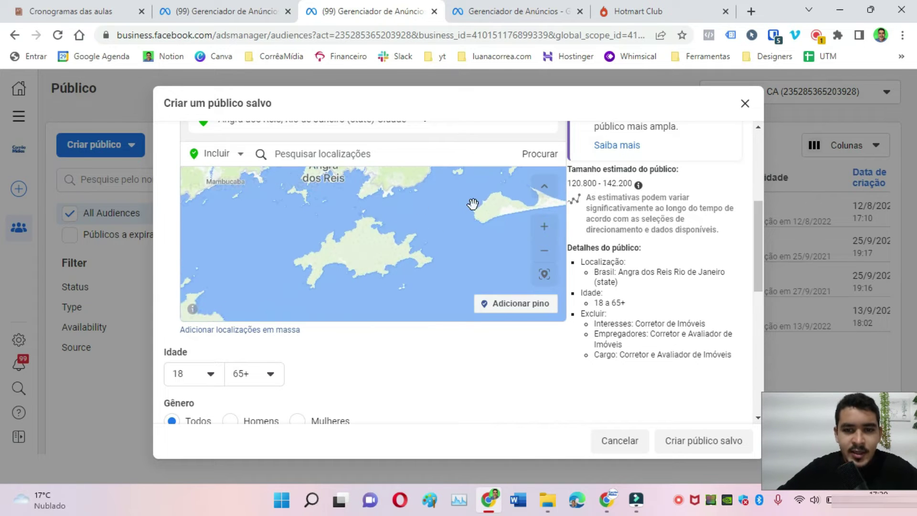
pyautogui.scroll(-3, 350, 269)
pyautogui.moveTo(757, 253); pyautogui.dragTo(758, 190)
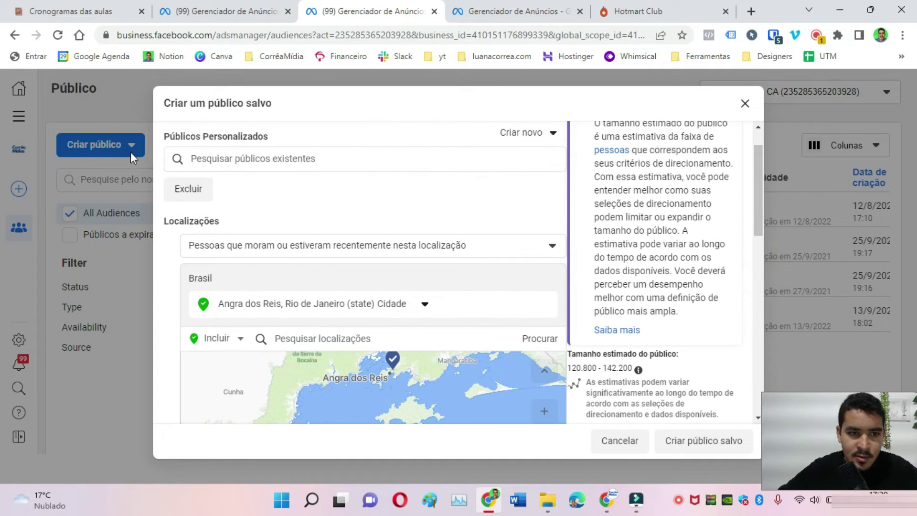
pyautogui.scroll(1, 781, 205)
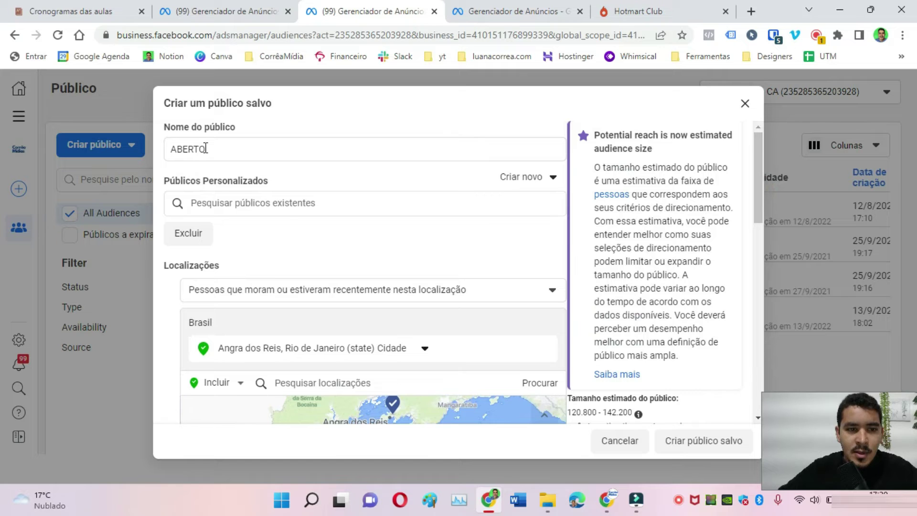
pyautogui.scroll(-3, 296, 232)
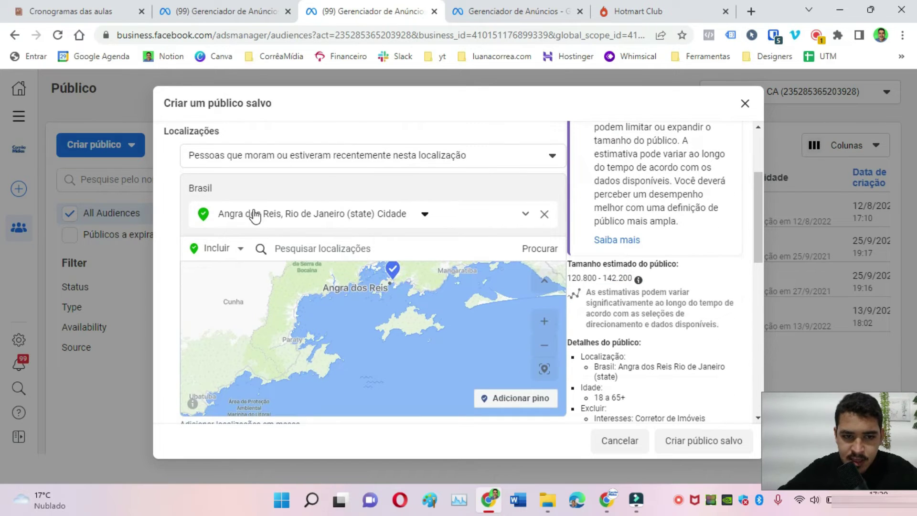
pyautogui.scroll(-3, 391, 221)
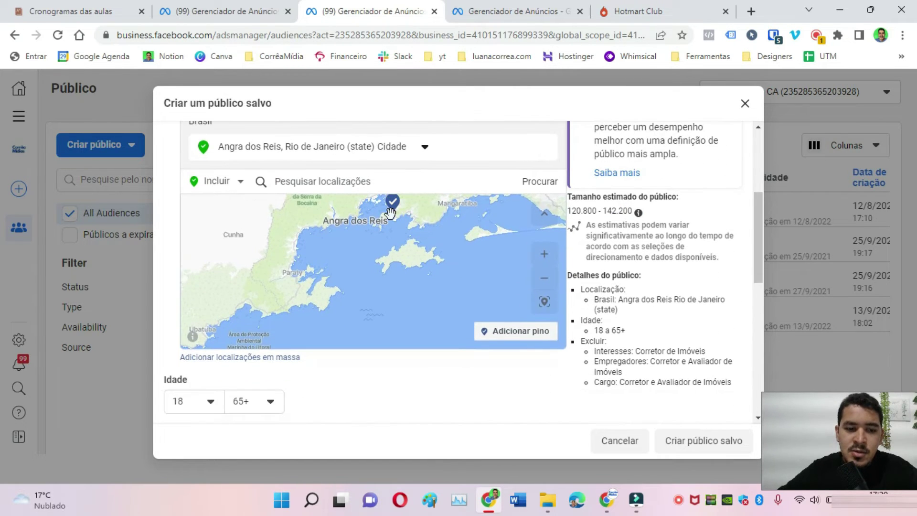
pyautogui.scroll(-3, 387, 238)
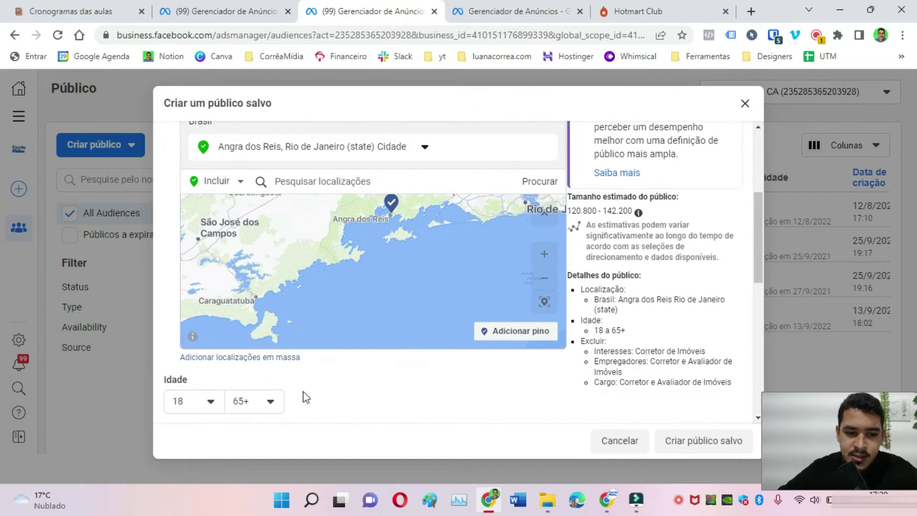
pyautogui.moveTo(756, 228); pyautogui.dragTo(763, 348)
pyautogui.moveTo(279, 309)
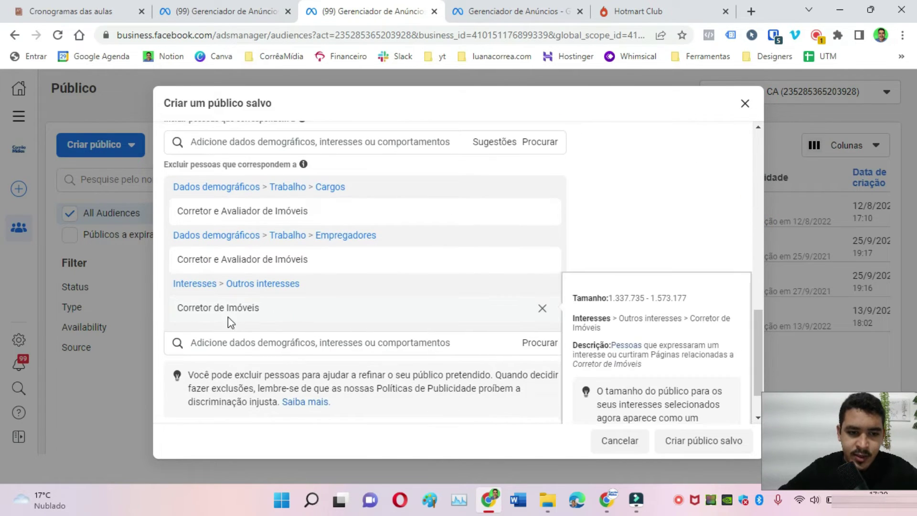
pyautogui.moveTo(271, 271)
pyautogui.moveTo(205, 217)
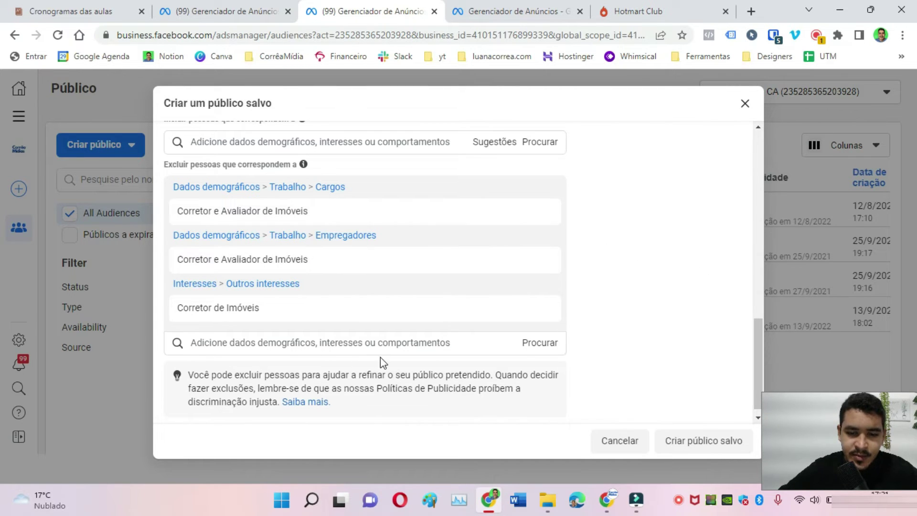
# Create the saved audience ABERTO with the current settings.
pyautogui.click(712, 448)
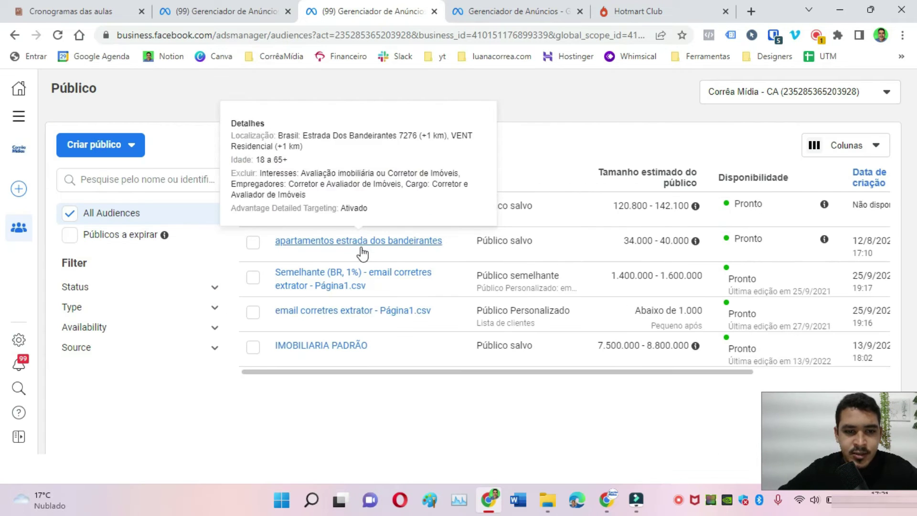
pyautogui.moveTo(300, 209)
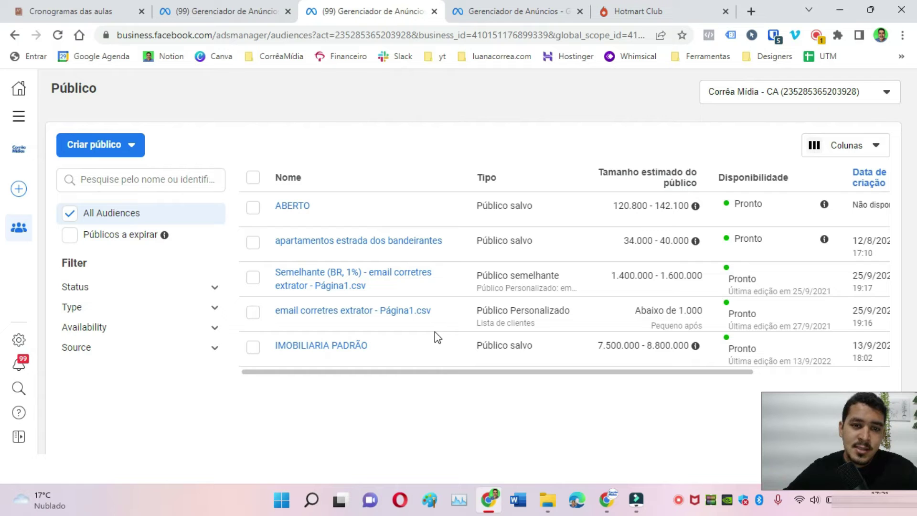
# Start another saved audience (Público salvo) and name it PADRÃO.
pyautogui.click(98, 146)
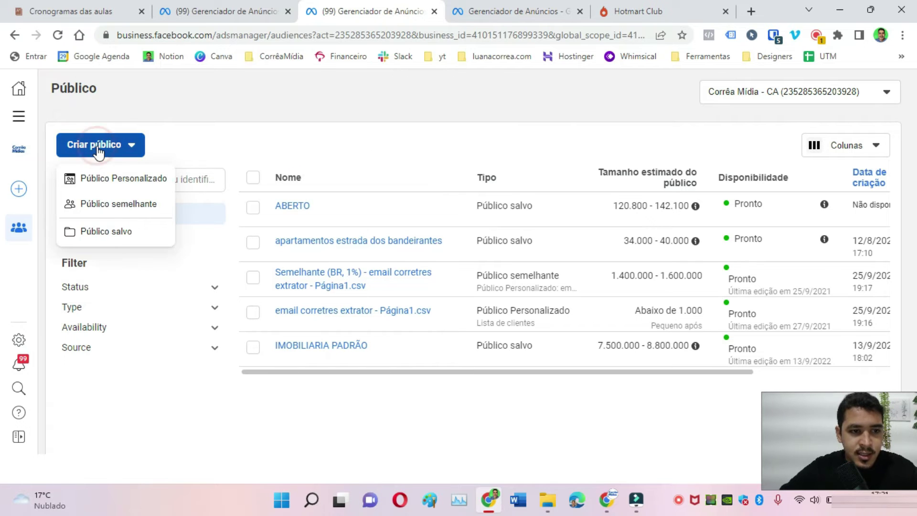
pyautogui.click(112, 242)
pyautogui.click(227, 150)
pyautogui.write('PADRÃO')
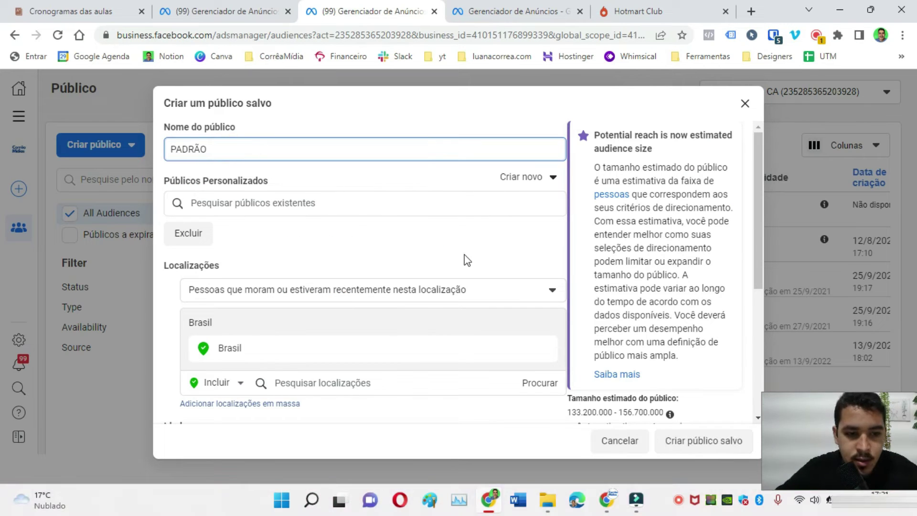
# Replace the Brasil location with Angra dos Reis, Rio de Janeiro, restricted to the current city only (Apenas a cidade atual).
pyautogui.scroll(-3, 429, 292)
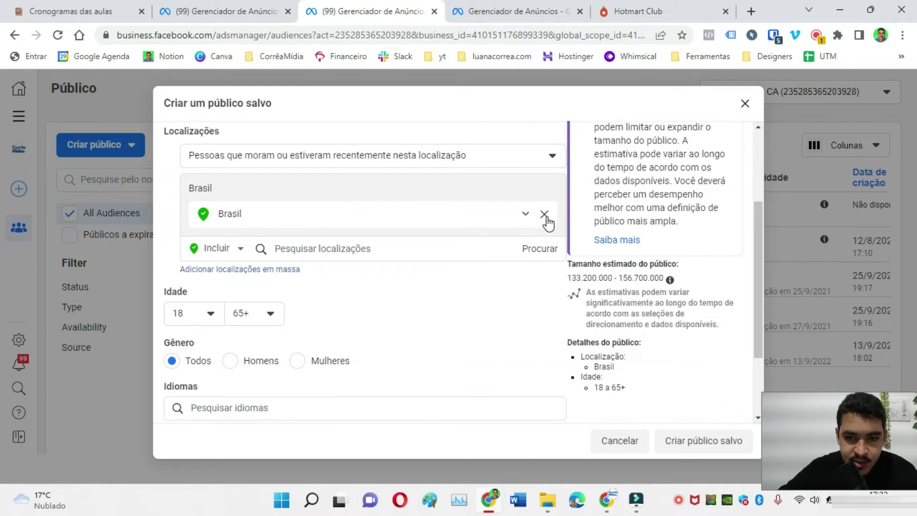
pyautogui.click(544, 214)
pyautogui.click(321, 189)
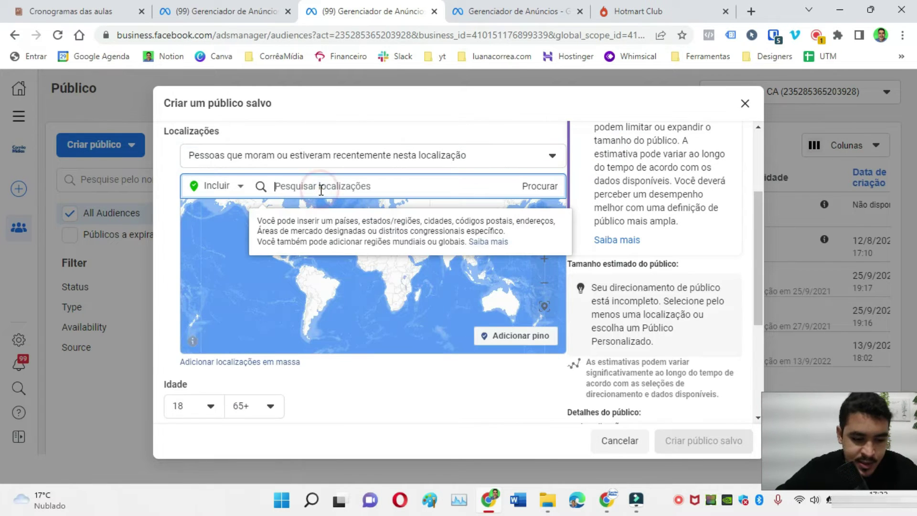
pyautogui.write('ANGRA')
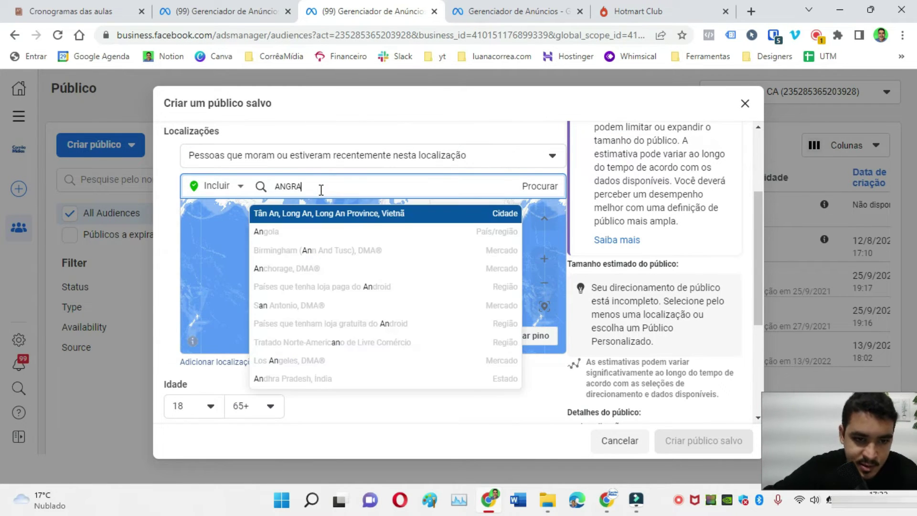
pyautogui.click(491, 214)
pyautogui.click(491, 213)
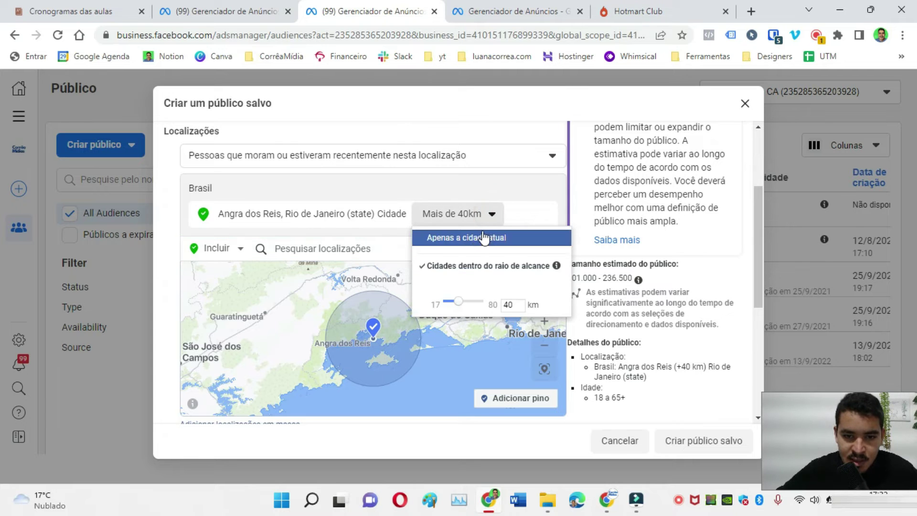
pyautogui.click(484, 237)
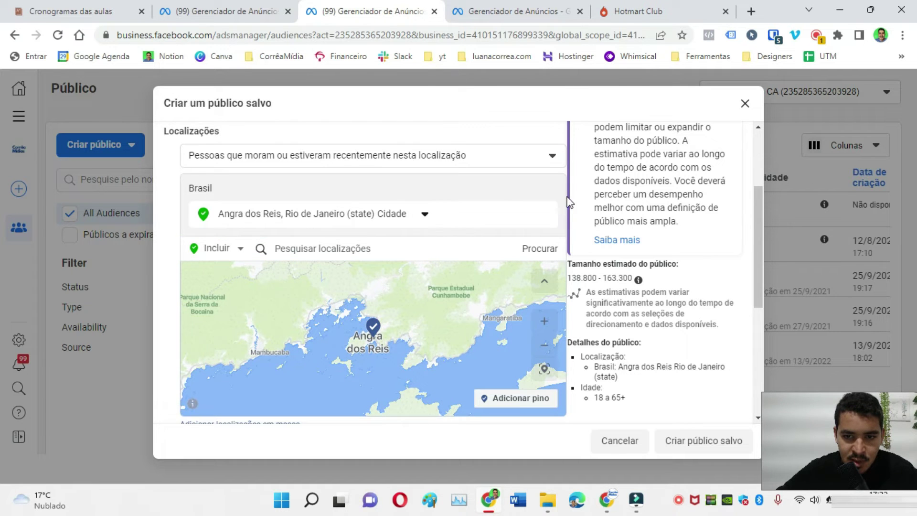
# Set the audience's age range to 25 to 49.
pyautogui.scroll(-3, 536, 258)
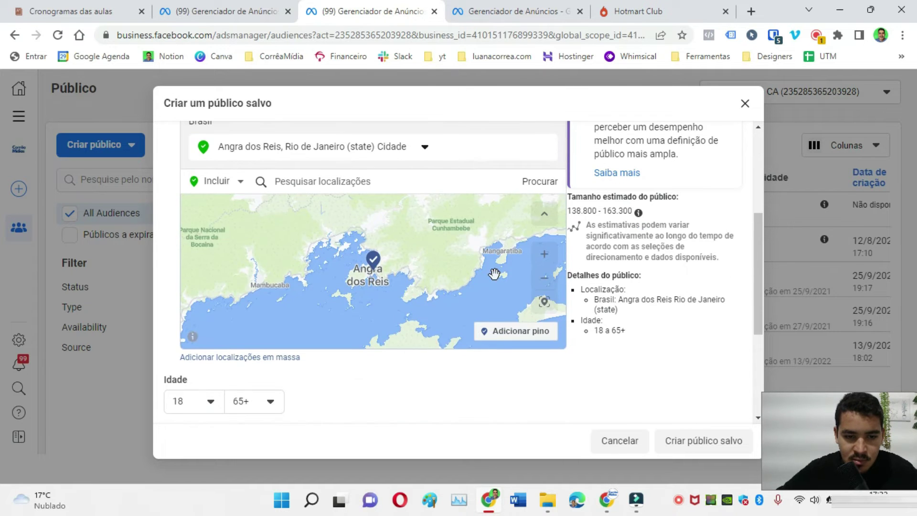
pyautogui.click(204, 402)
pyautogui.scroll(-4, 218, 329)
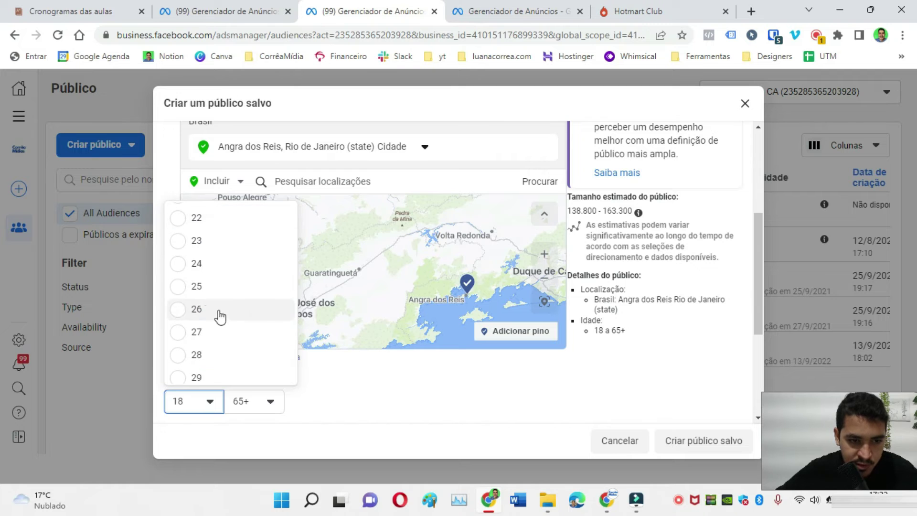
pyautogui.click(211, 286)
pyautogui.click(246, 401)
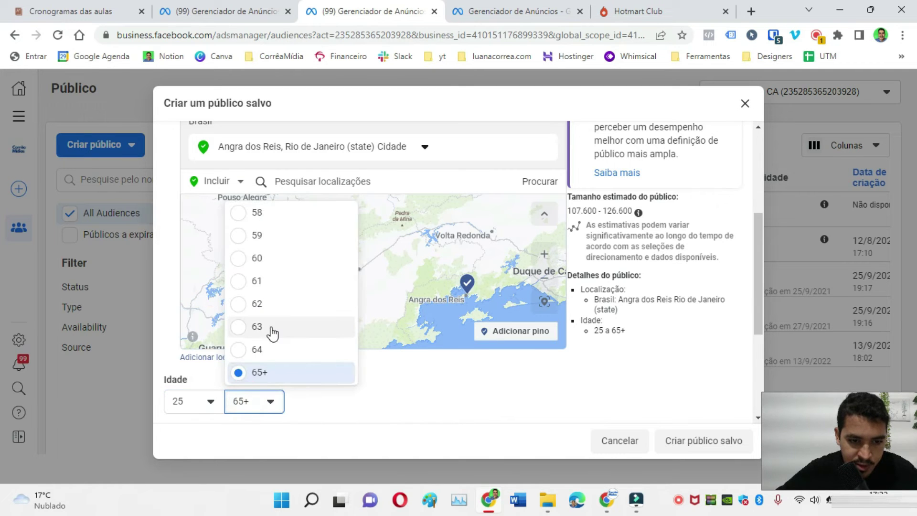
pyautogui.scroll(6, 273, 334)
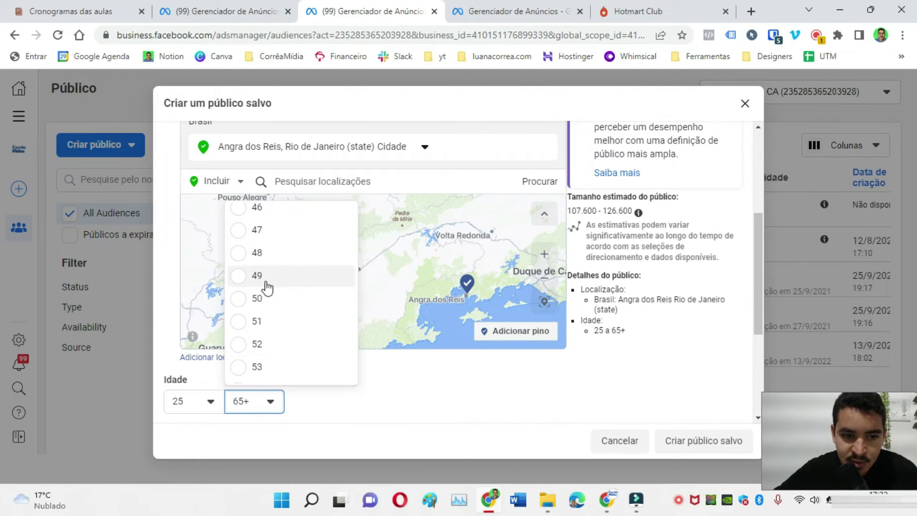
pyautogui.click(242, 275)
# Include people with the interests Imóveis, Casa and Apartamento in the detailed targeting.
pyautogui.moveTo(758, 244); pyautogui.dragTo(741, 346)
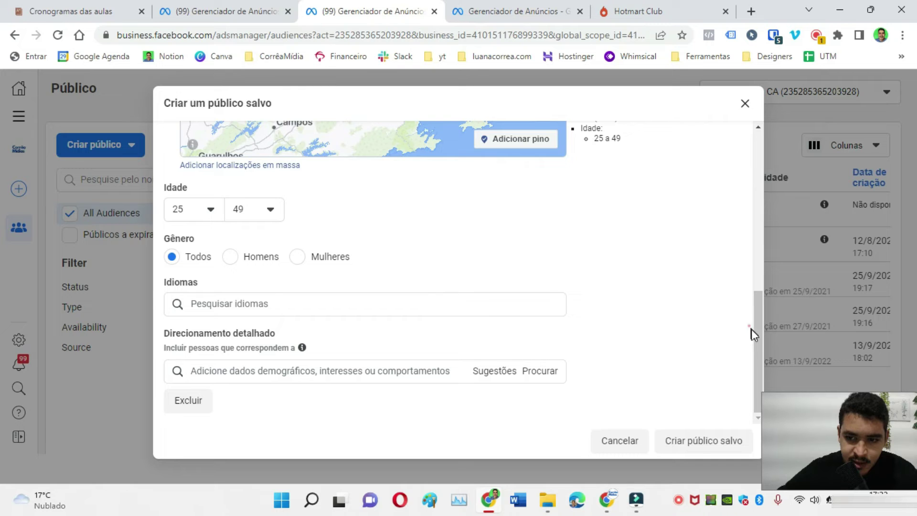
pyautogui.click(330, 372)
pyautogui.write('IMOVEIS')
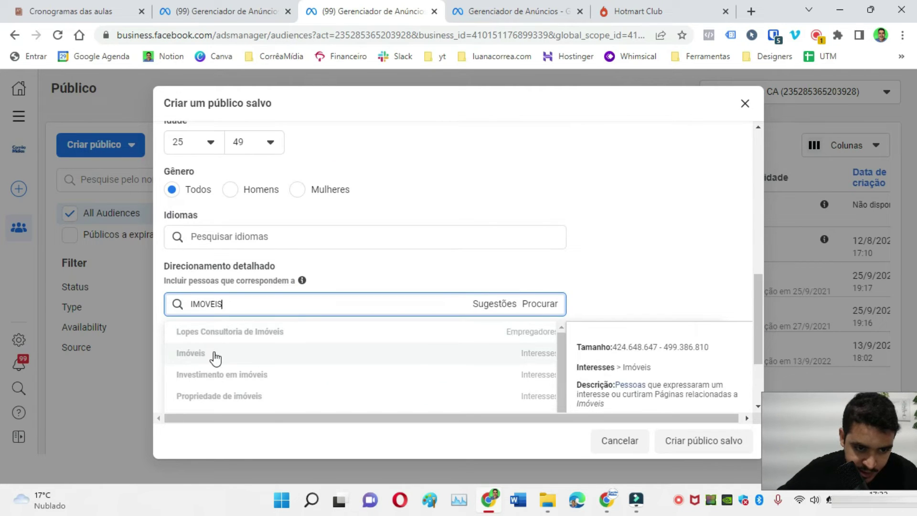
pyautogui.click(216, 358)
pyautogui.write('d')
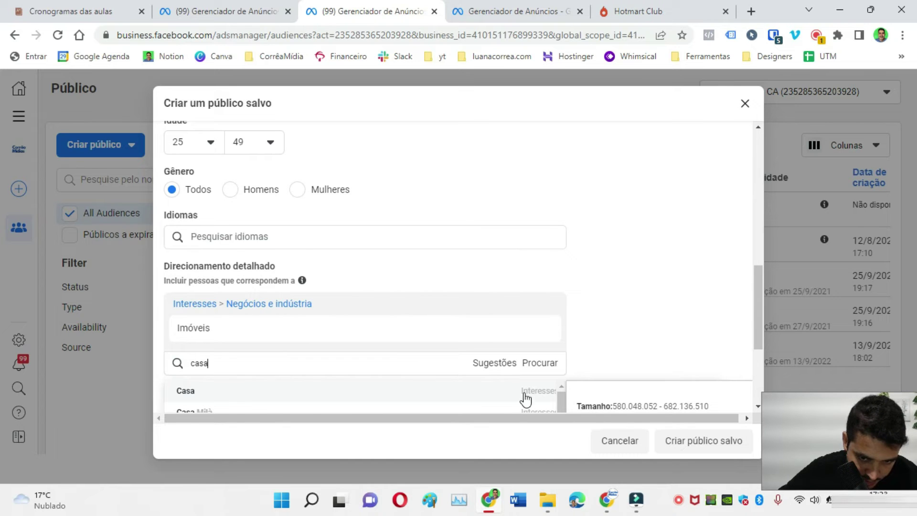
pyautogui.click(534, 396)
pyautogui.click(241, 372)
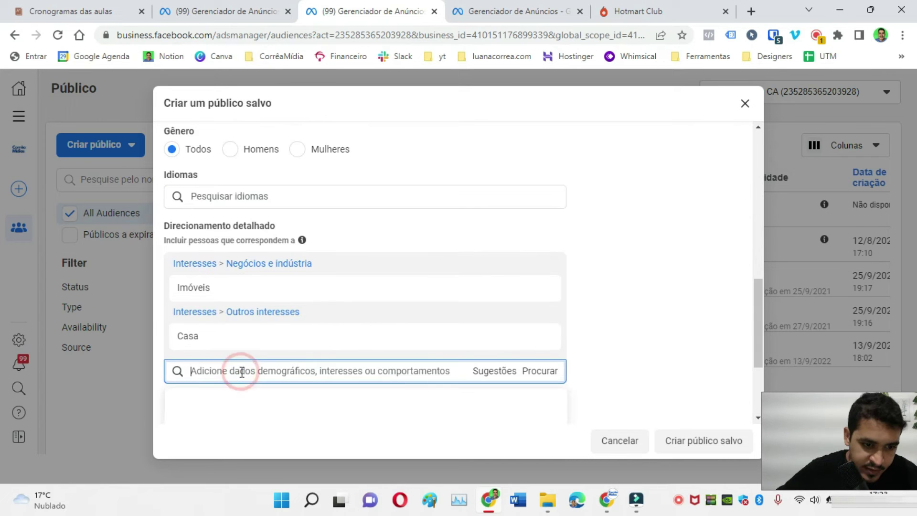
pyautogui.write('apar')
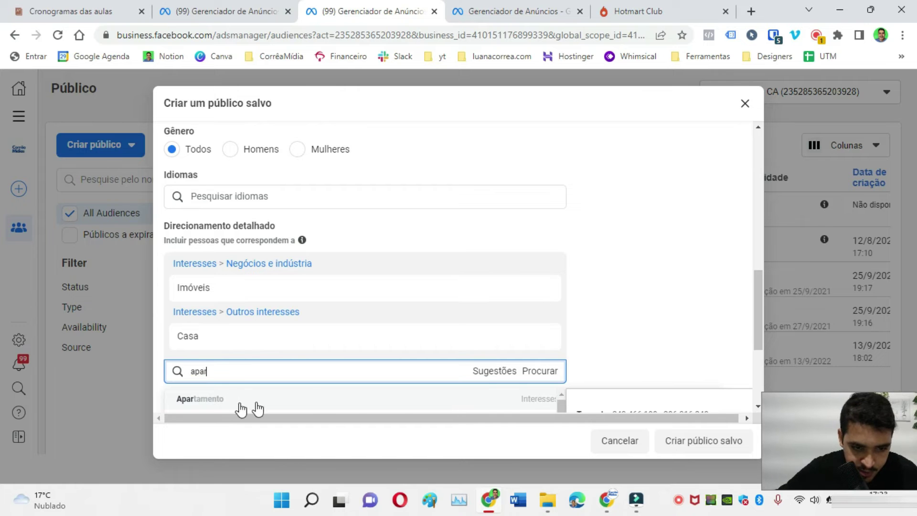
pyautogui.click(542, 405)
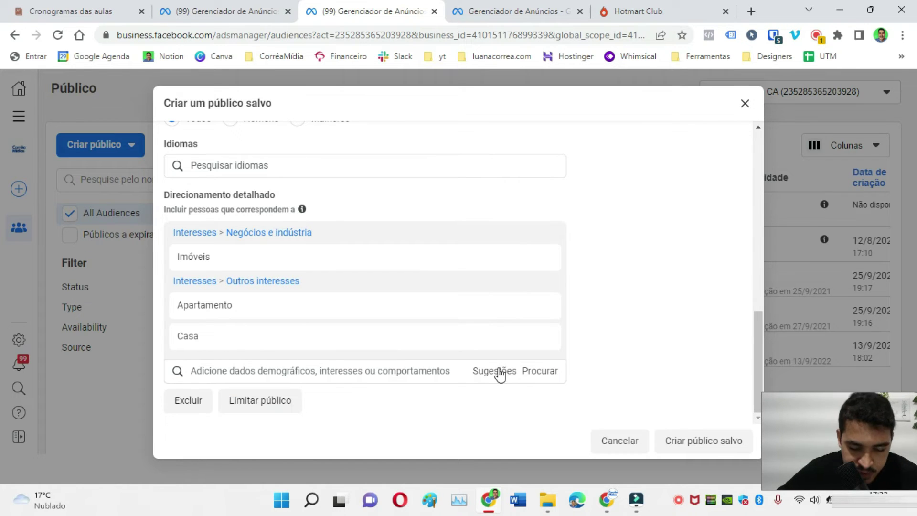
# Add the suggested interests Investimento em imóveis and Propriedade de imóveis to the included detailed targeting.
pyautogui.click(500, 375)
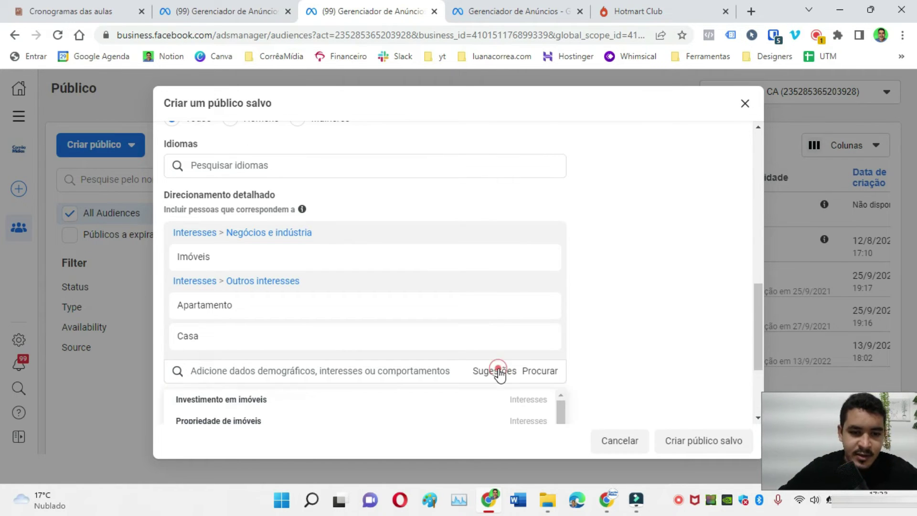
pyautogui.click(293, 403)
pyautogui.click(492, 406)
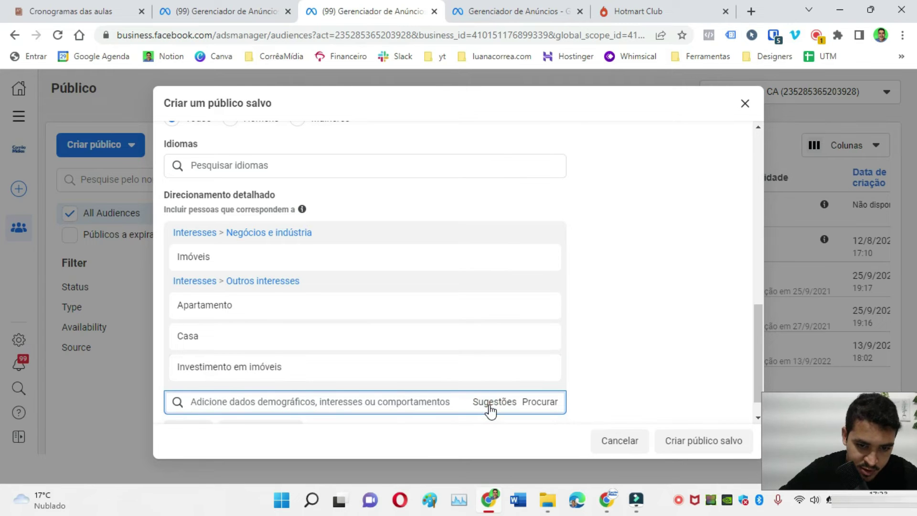
pyautogui.scroll(-1, 498, 395)
pyautogui.click(497, 371)
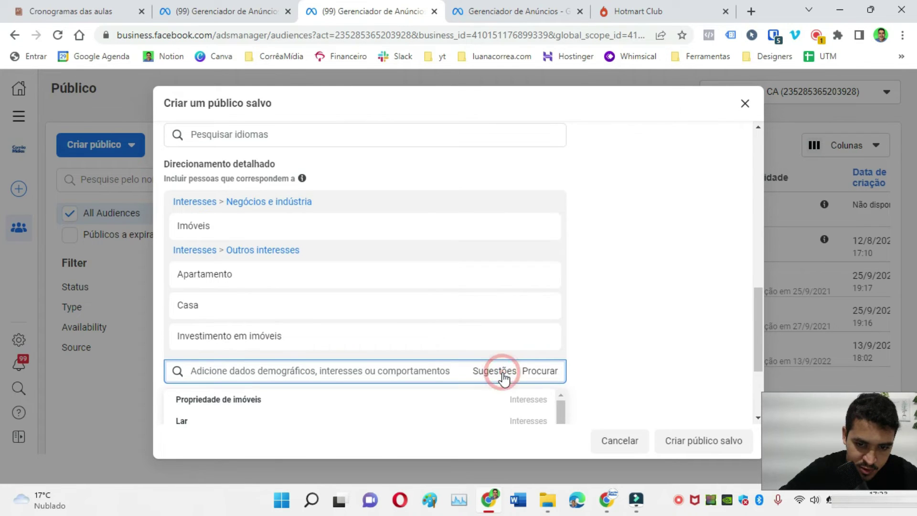
pyautogui.click(216, 396)
pyautogui.doubleClick(225, 403)
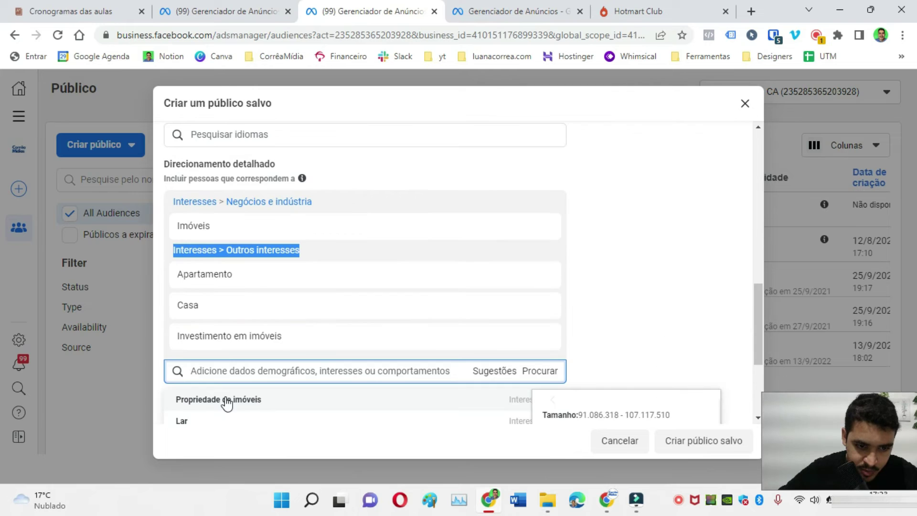
pyautogui.click(246, 400)
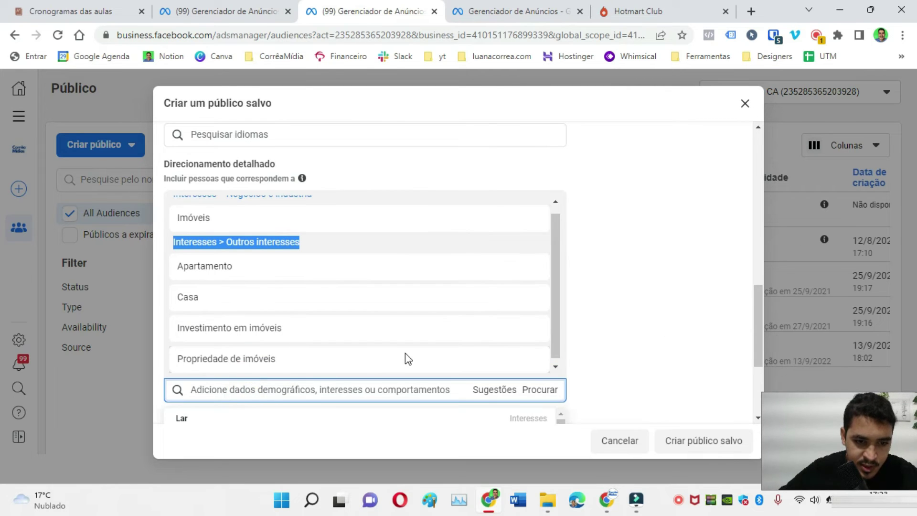
# Add the suggested interests Lar, Condomínio and Condomínio fechado and the behavior Viajantes internacionais frequentes to the included detailed targeting.
pyautogui.click(484, 391)
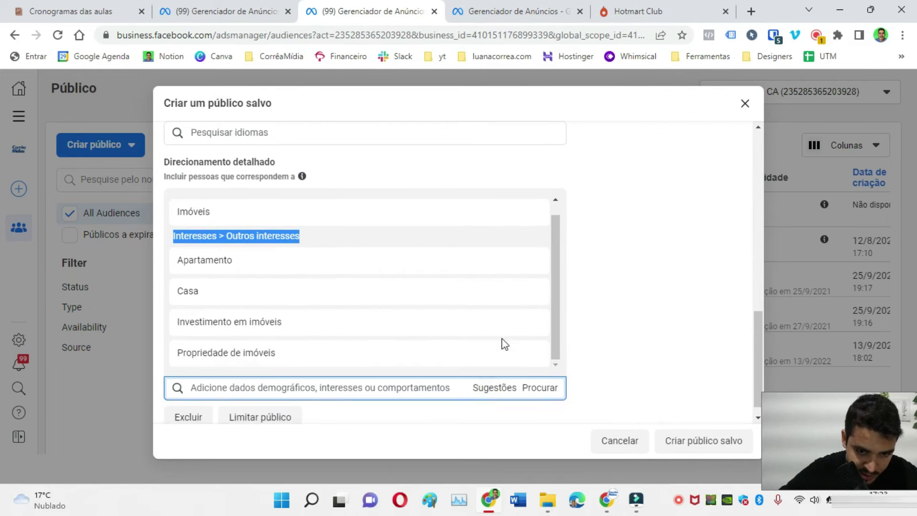
pyautogui.click(198, 402)
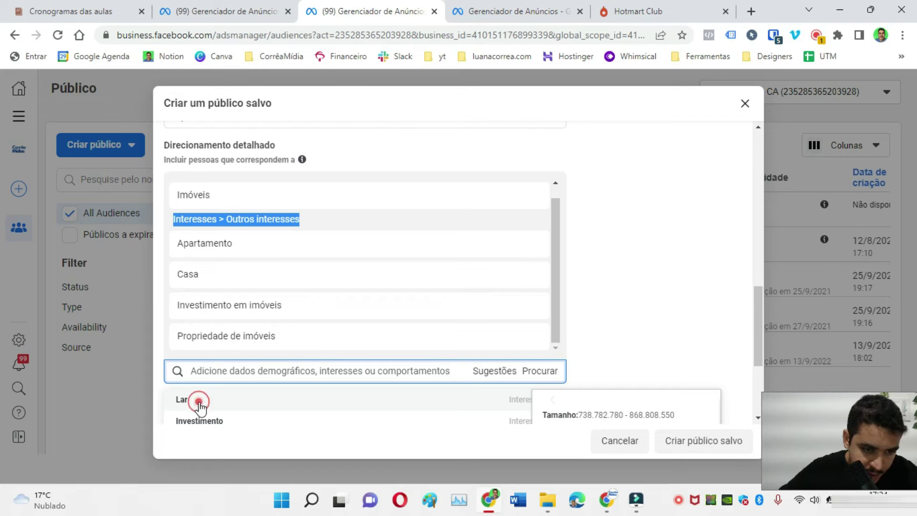
pyautogui.click(208, 417)
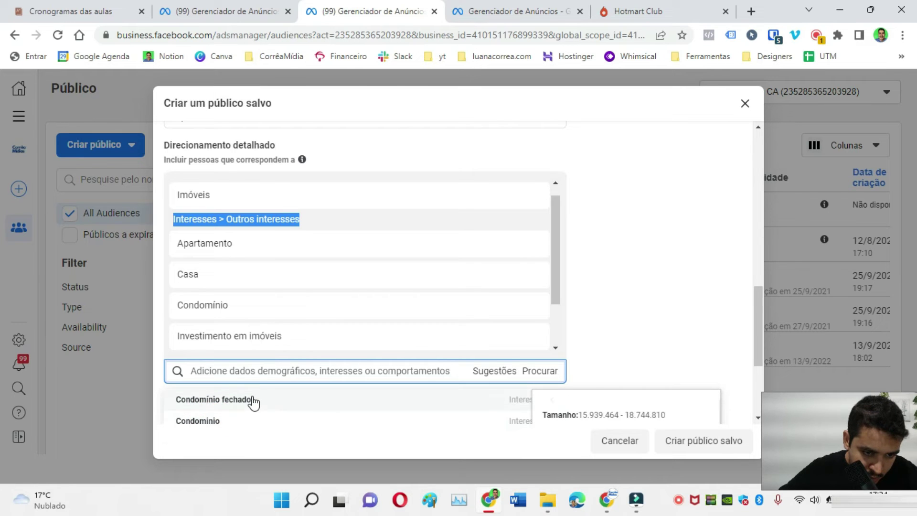
pyautogui.click(249, 400)
pyautogui.scroll(-1, 289, 401)
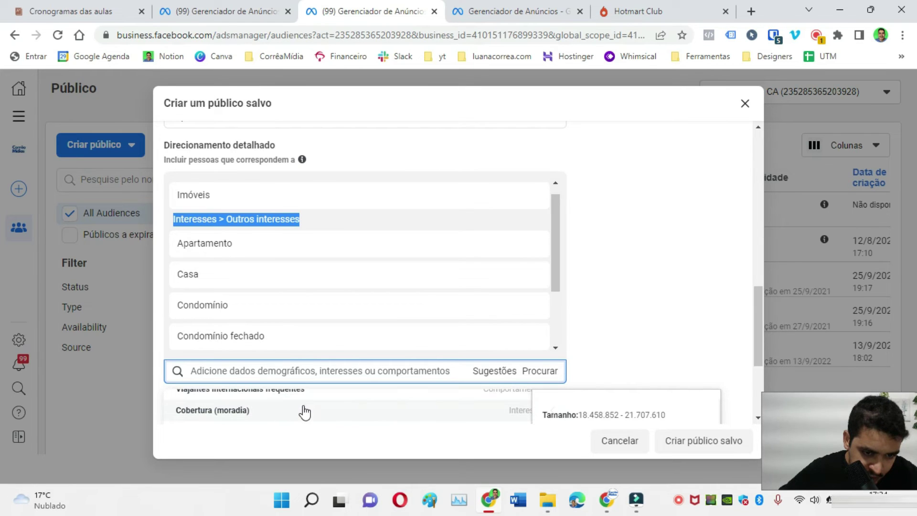
pyautogui.click(300, 395)
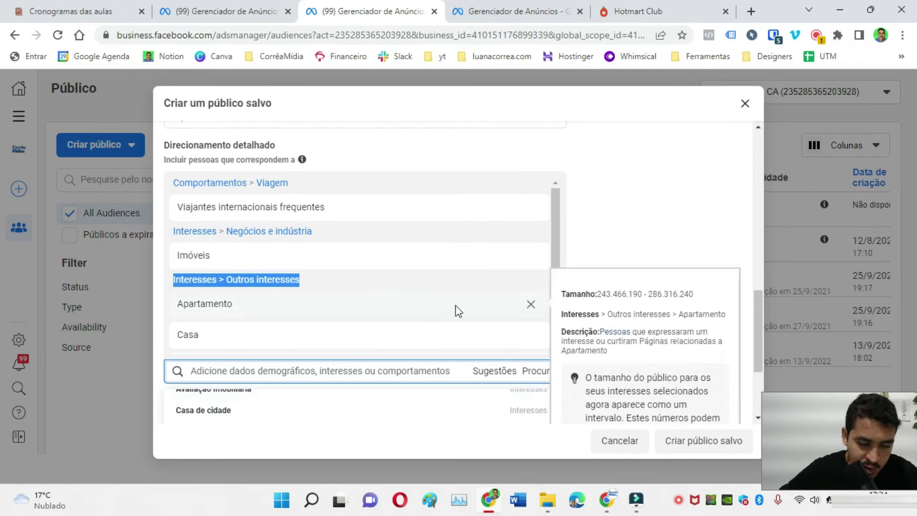
pyautogui.click(527, 151)
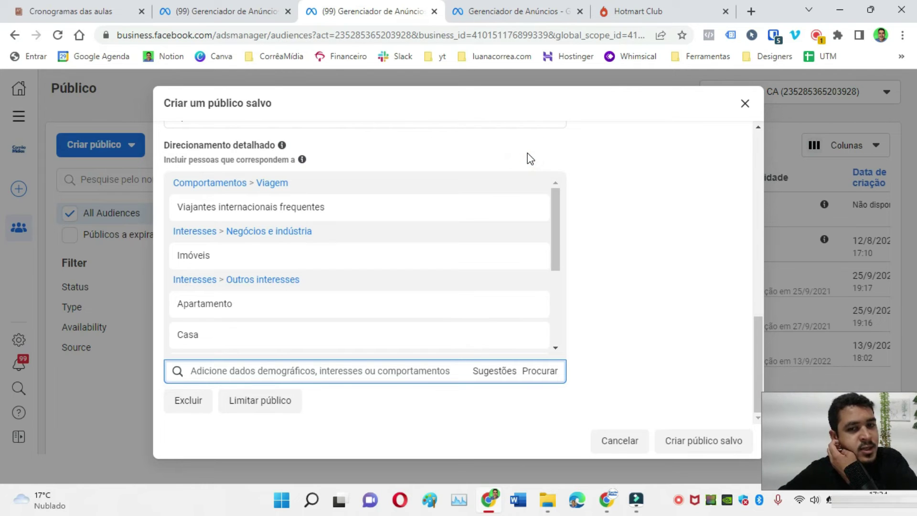
# Review the included detailed targeting list, from the travel behavior through all the real estate interests.
pyautogui.scroll(3, 476, 262)
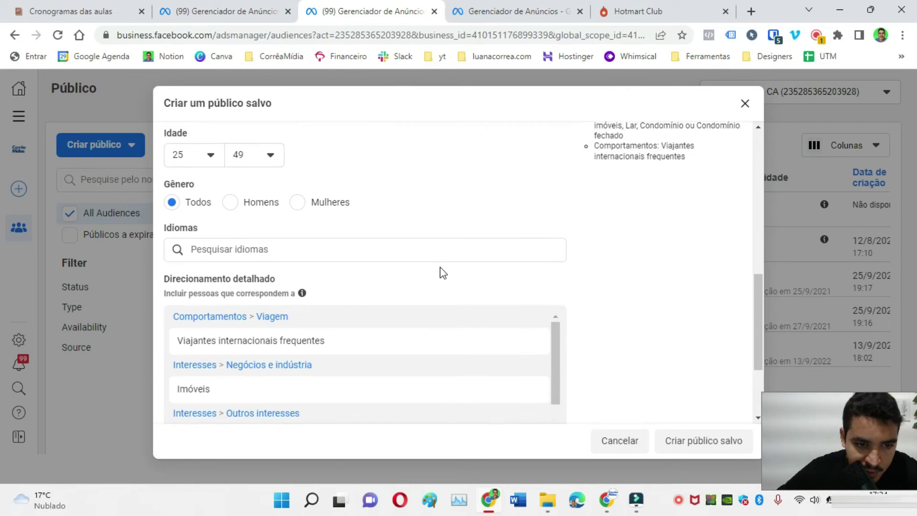
pyautogui.scroll(-3, 440, 269)
pyautogui.moveTo(760, 330); pyautogui.dragTo(763, 362)
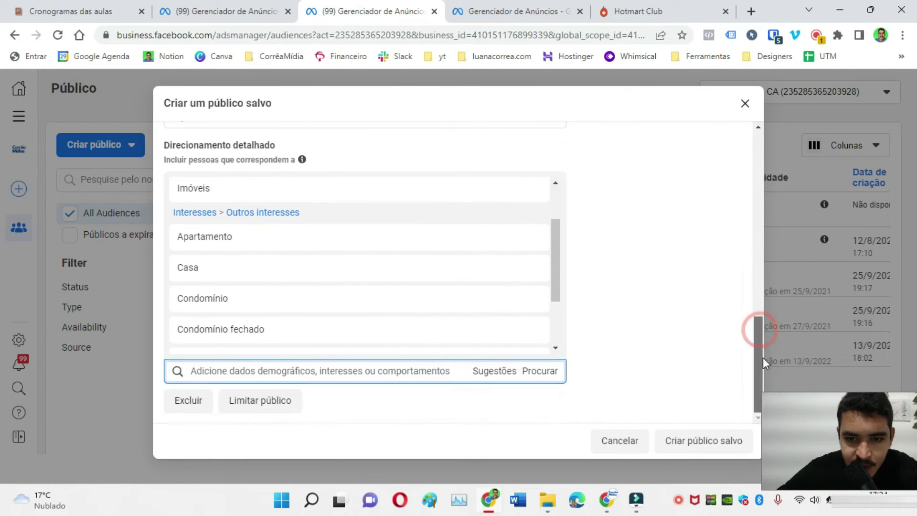
pyautogui.moveTo(557, 233); pyautogui.dragTo(554, 196)
pyautogui.moveTo(234, 201)
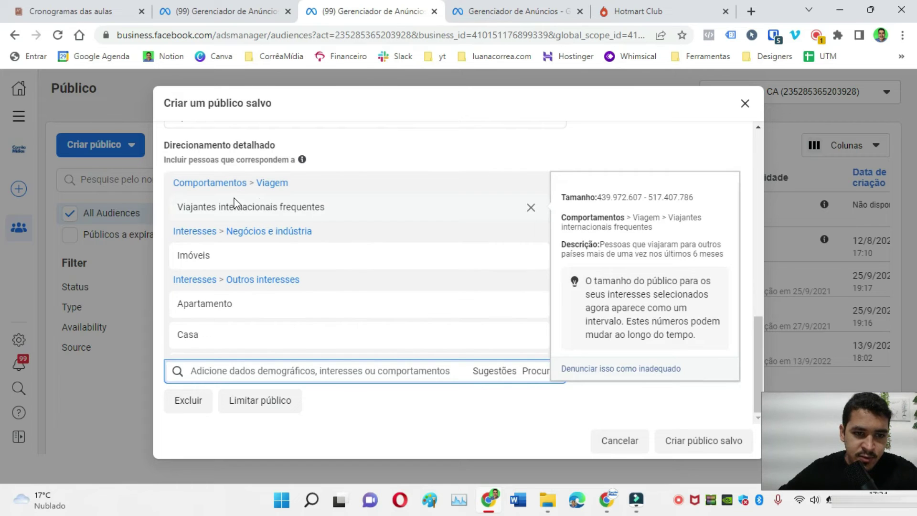
pyautogui.scroll(-2, 229, 253)
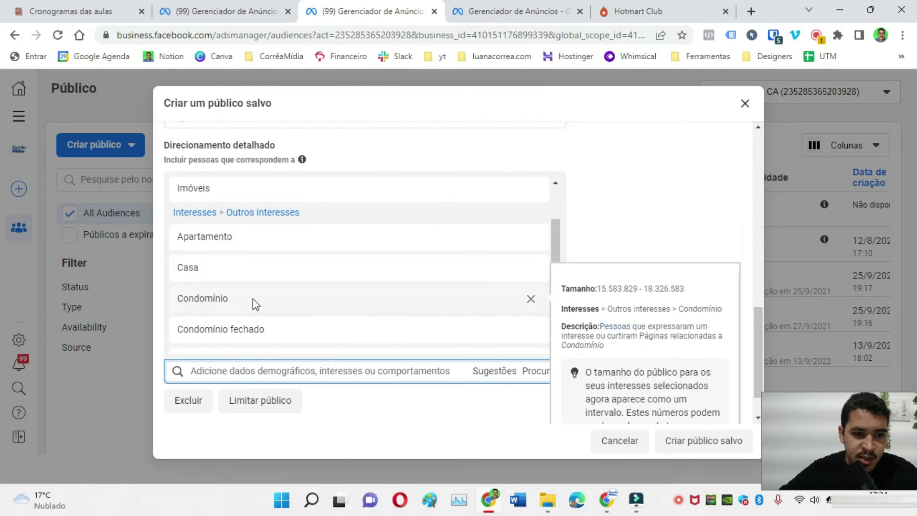
pyautogui.scroll(-1, 256, 299)
pyautogui.scroll(-1, 277, 296)
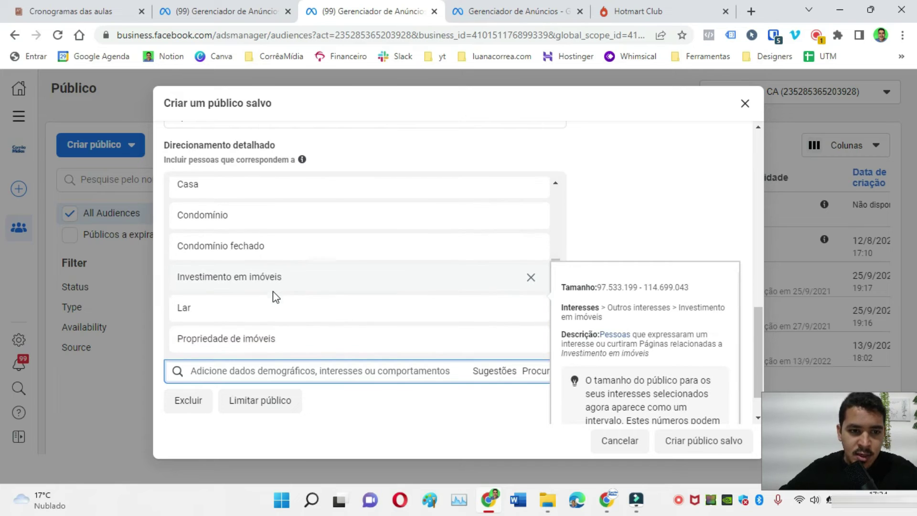
# Add an exclusion to the detailed targeting for people with the interest Corretor de Imóveis.
pyautogui.click(189, 407)
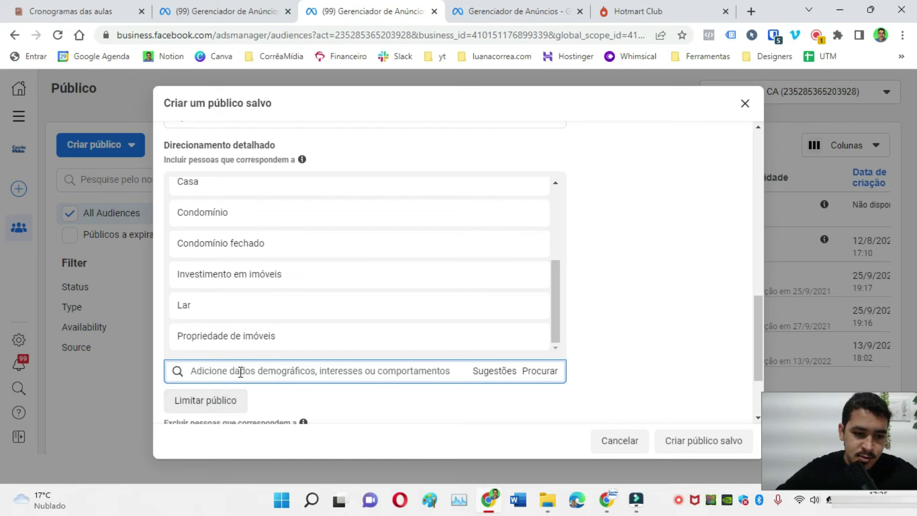
pyautogui.scroll(-3, 263, 356)
pyautogui.click(278, 330)
pyautogui.write('corretor')
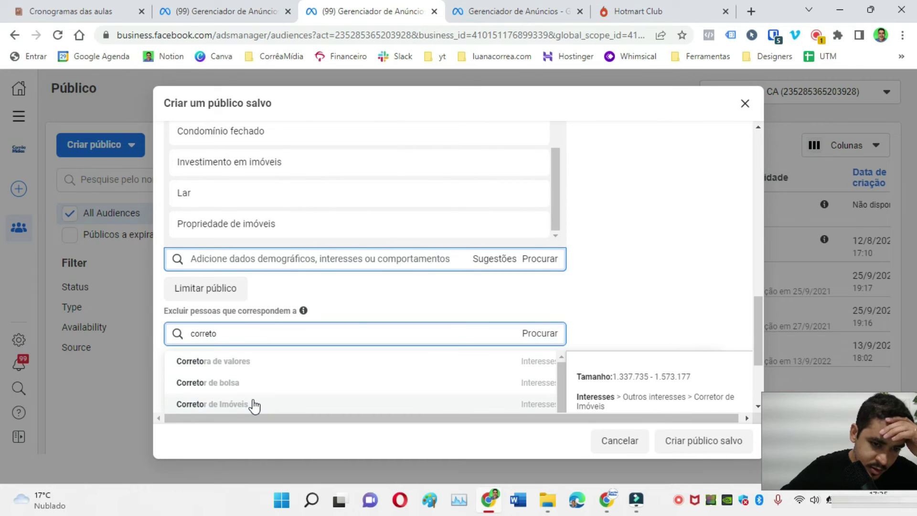
pyautogui.click(251, 403)
pyautogui.scroll(-1, 187, 322)
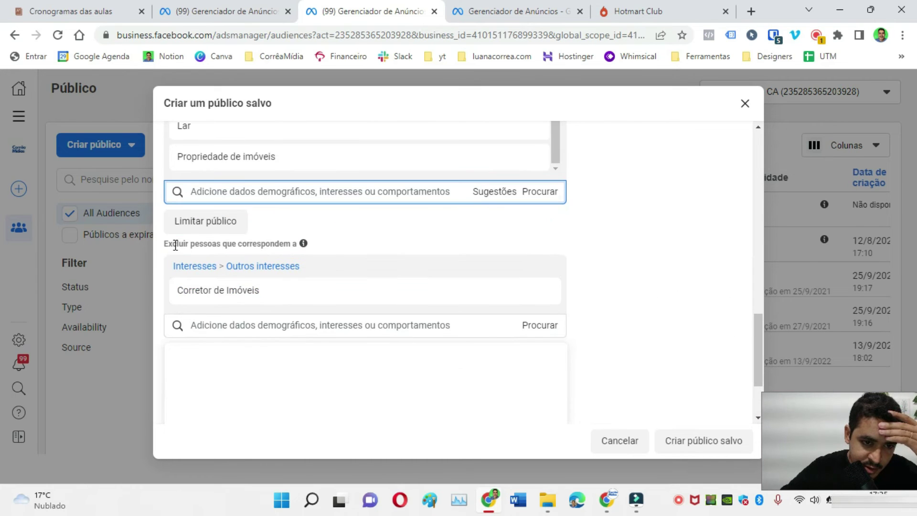
# Exclude people matching Corretor e Avaliador de Imóveis both as job title (Cargos) and as employer (Empregadores).
pyautogui.click(248, 333)
pyautogui.write('Corretor e Avaliador de Imóveis')
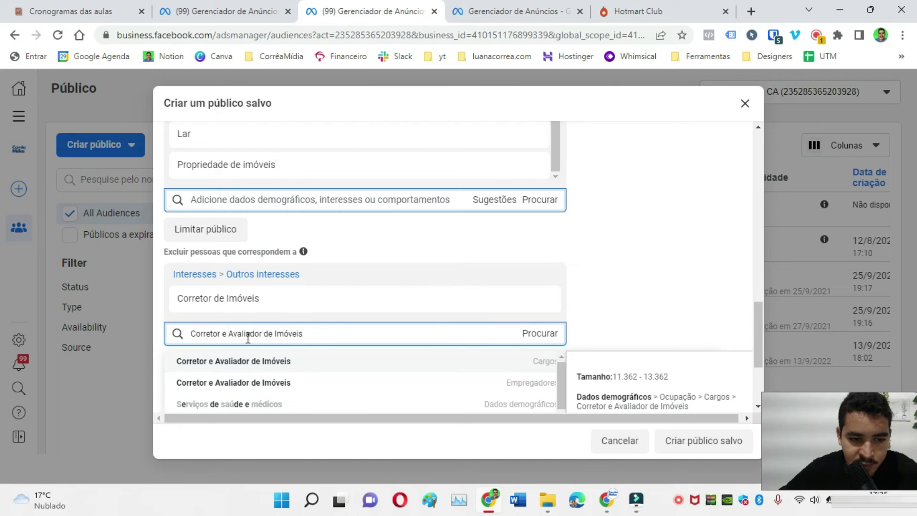
pyautogui.click(546, 362)
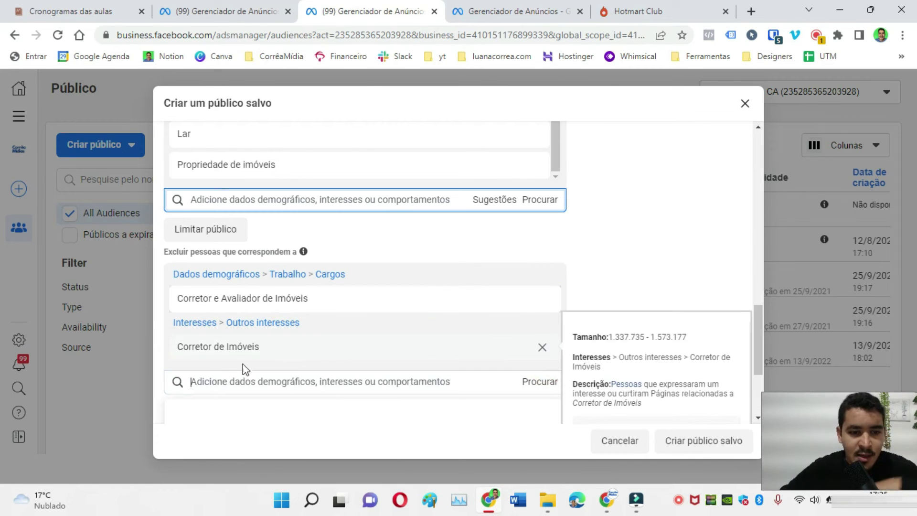
pyautogui.write('Corretor e Avaliador de Imóveis')
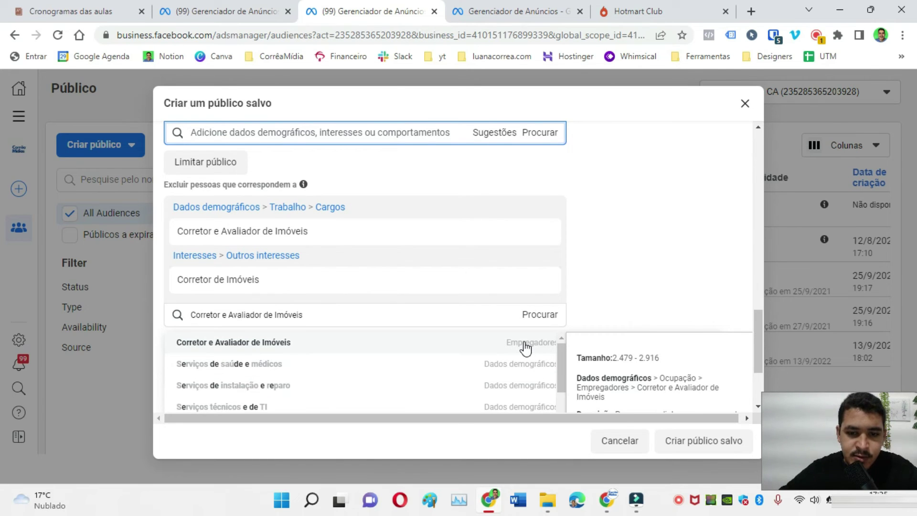
pyautogui.click(525, 344)
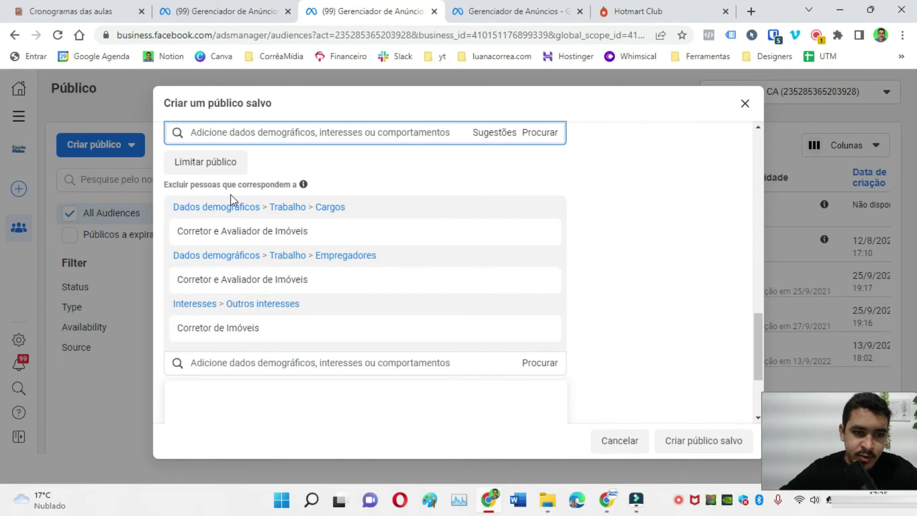
# Review the PADRÃO audience's name, location, age, gender, included interests and exclusions.
pyautogui.scroll(4, 240, 311)
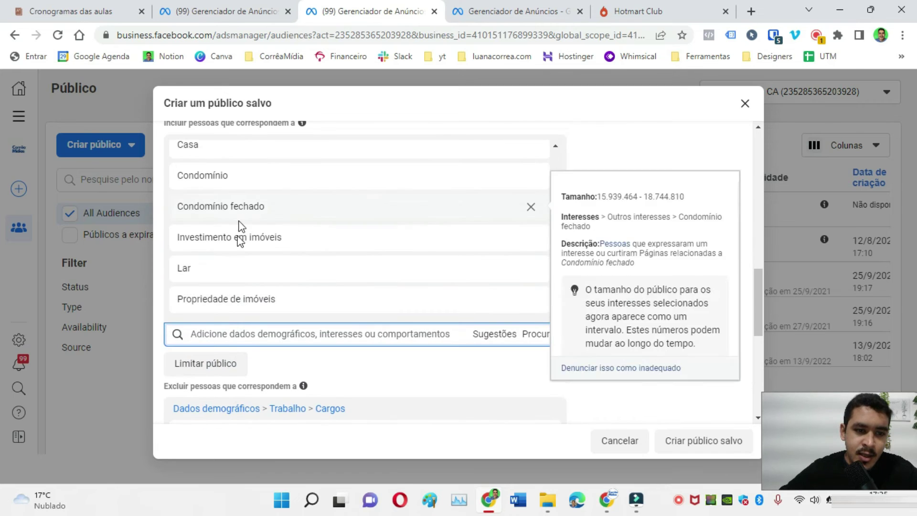
pyautogui.scroll(2, 221, 180)
pyautogui.scroll(-2, 447, 237)
pyautogui.scroll(2, 759, 251)
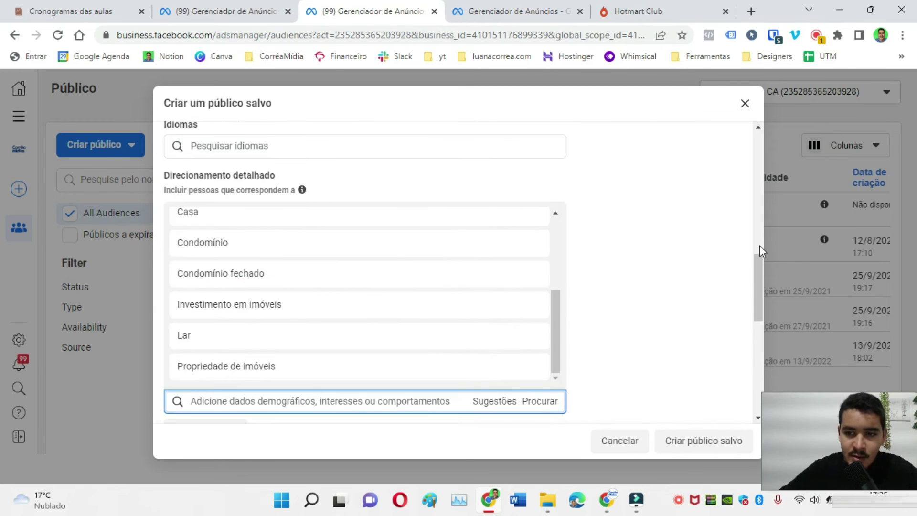
pyautogui.scroll(5, 759, 245)
pyautogui.moveTo(759, 244); pyautogui.dragTo(758, 144)
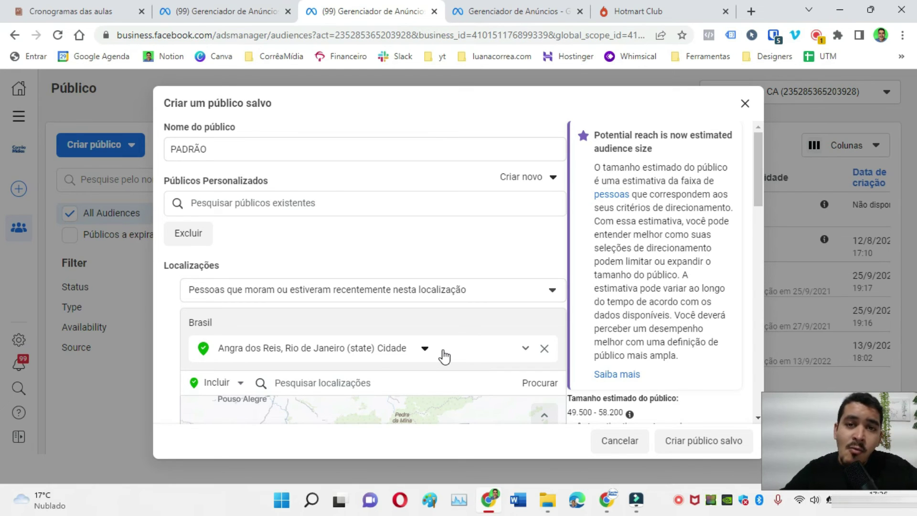
pyautogui.moveTo(761, 163); pyautogui.dragTo(757, 261)
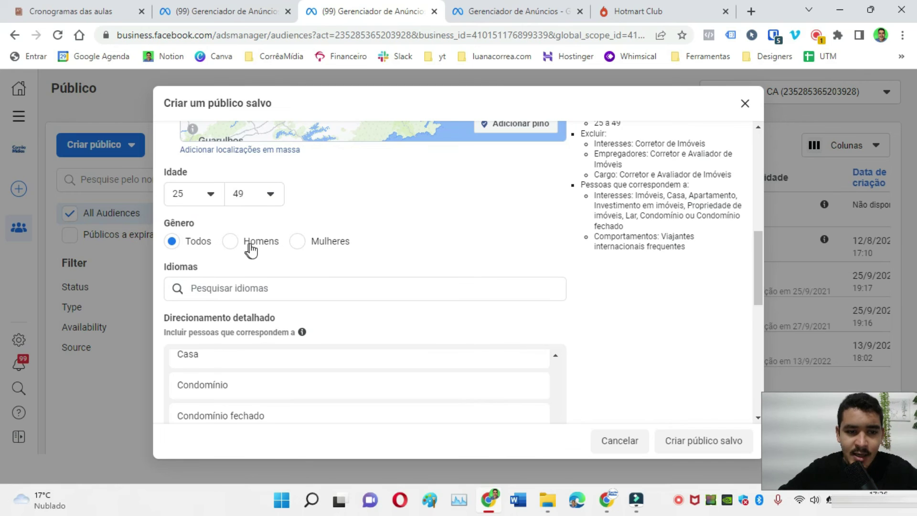
pyautogui.scroll(-2, 335, 270)
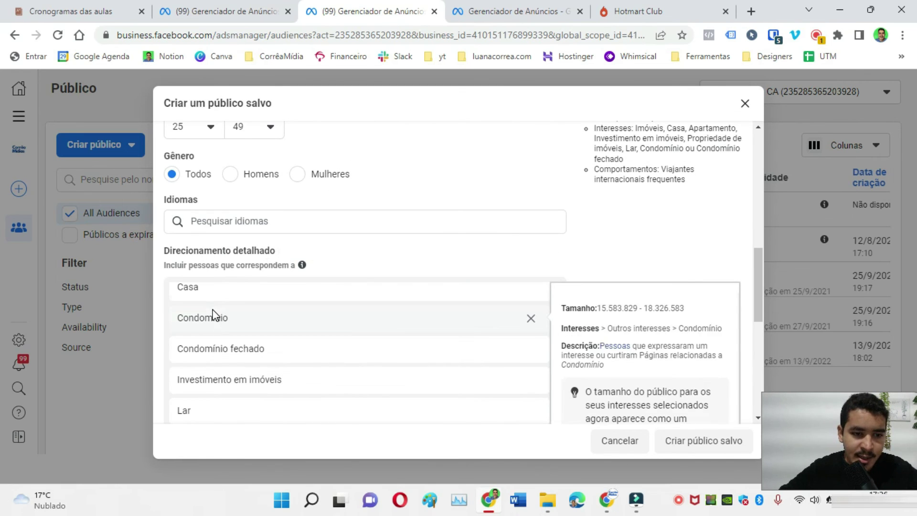
pyautogui.scroll(-1, 258, 349)
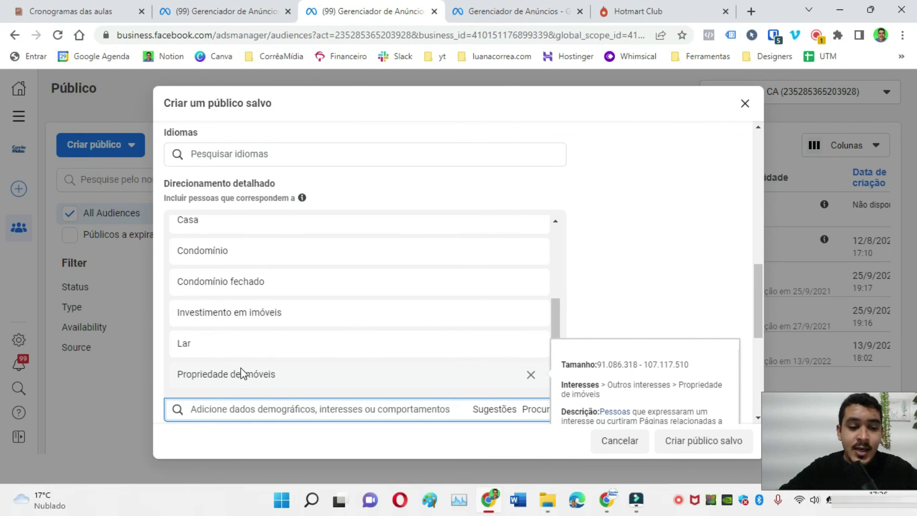
pyautogui.scroll(-4, 360, 365)
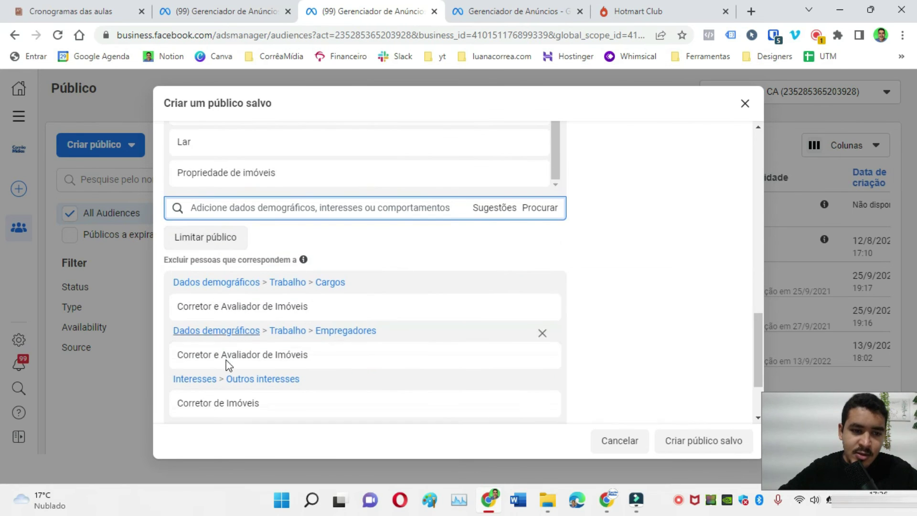
pyautogui.scroll(-2, 243, 287)
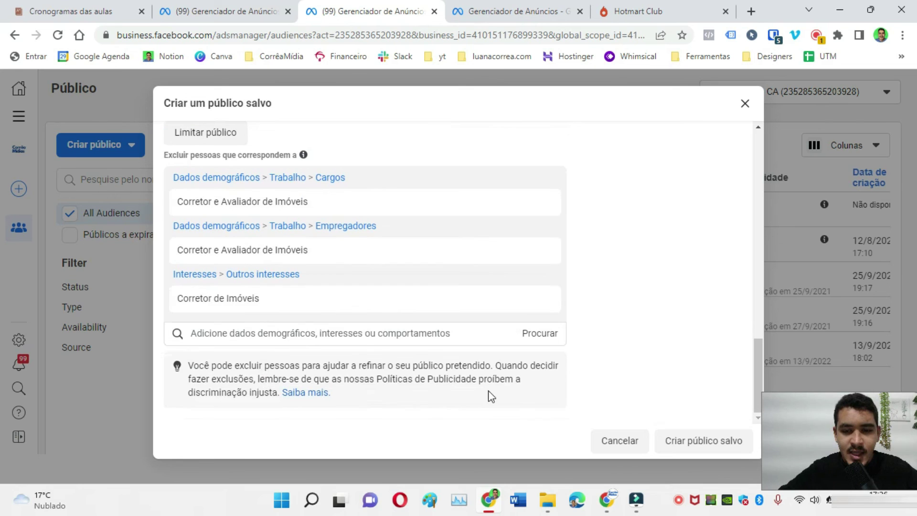
# Create the PADRÃO saved audience and check the targeting details of PADRÃO and ABERTO in the audience list.
pyautogui.click(703, 448)
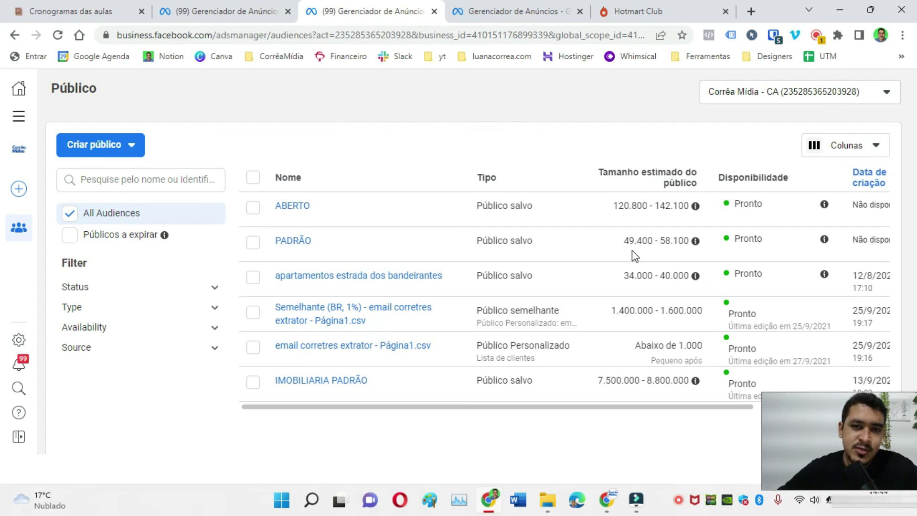
pyautogui.moveTo(302, 242)
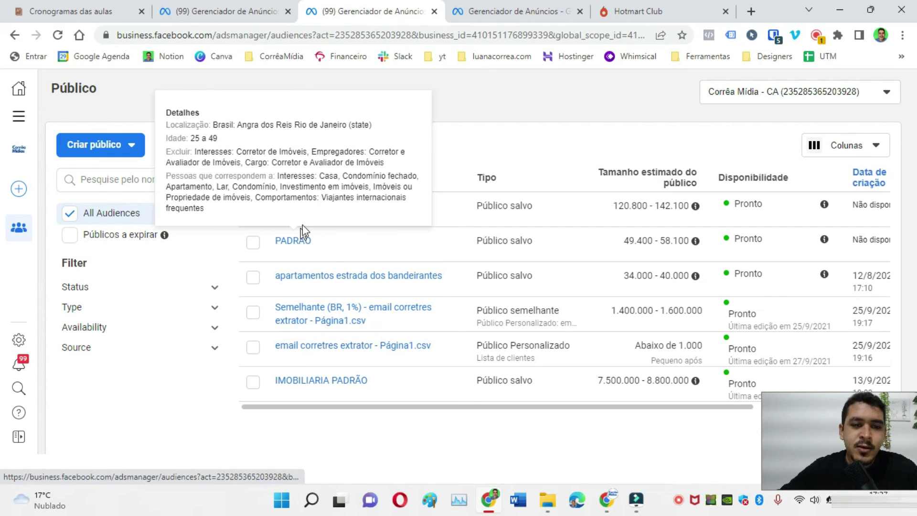
pyautogui.moveTo(301, 208)
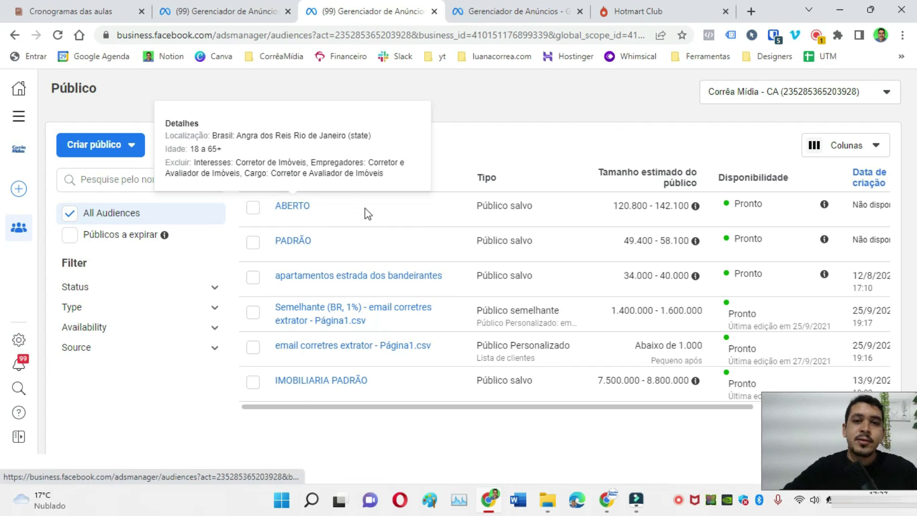